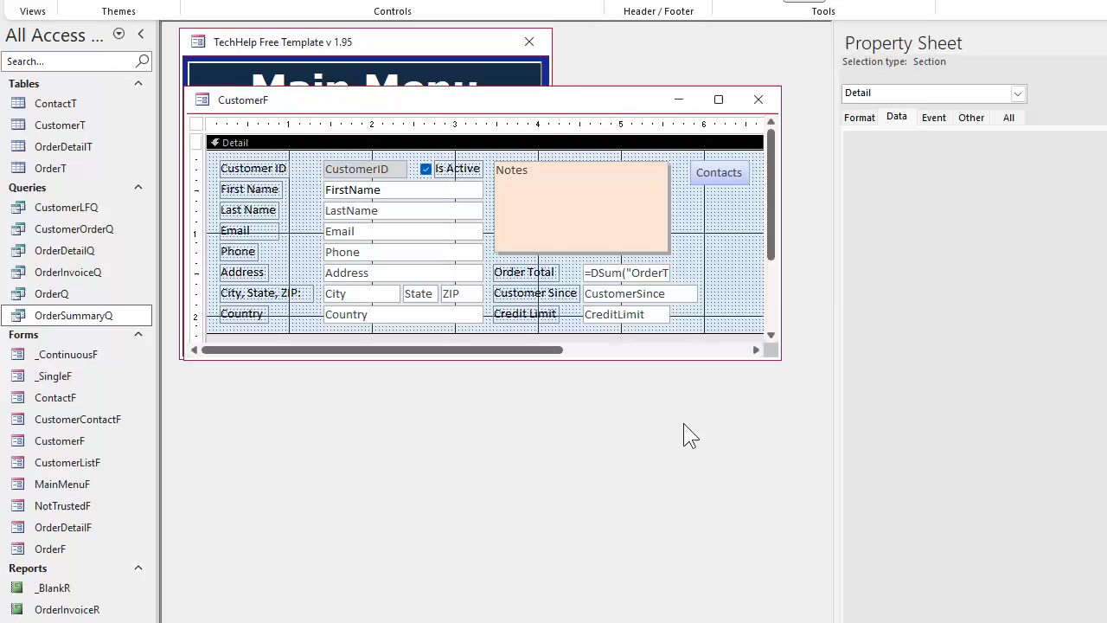
Step: Show the FamilySize text box's DSum control source in Zoom and highlight OrderSummaryQ
click(617, 270)
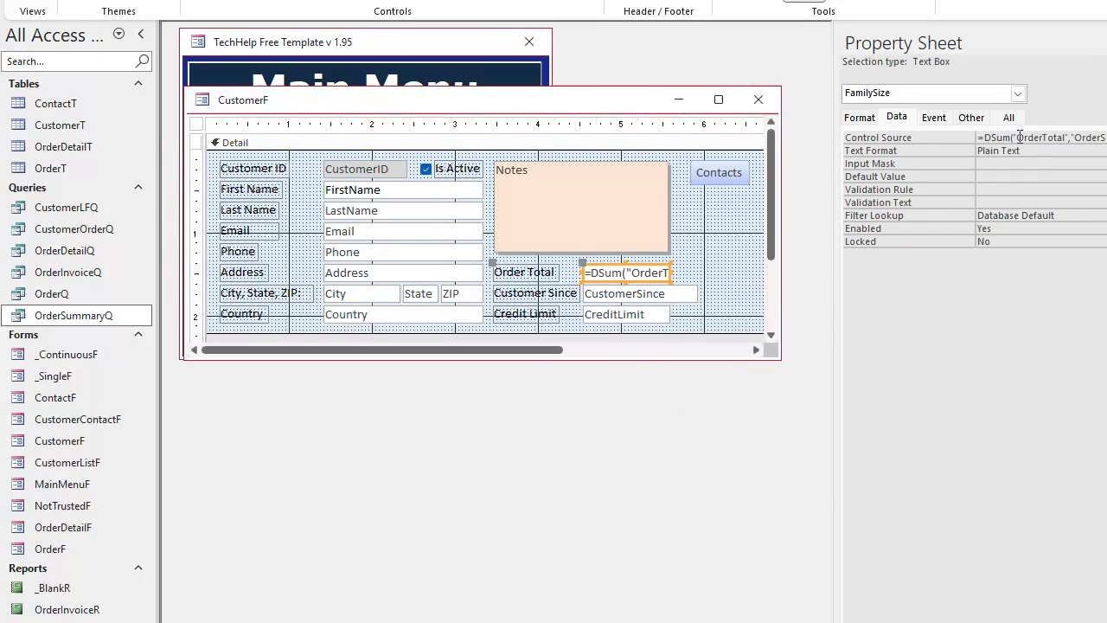
key(shift+F2)
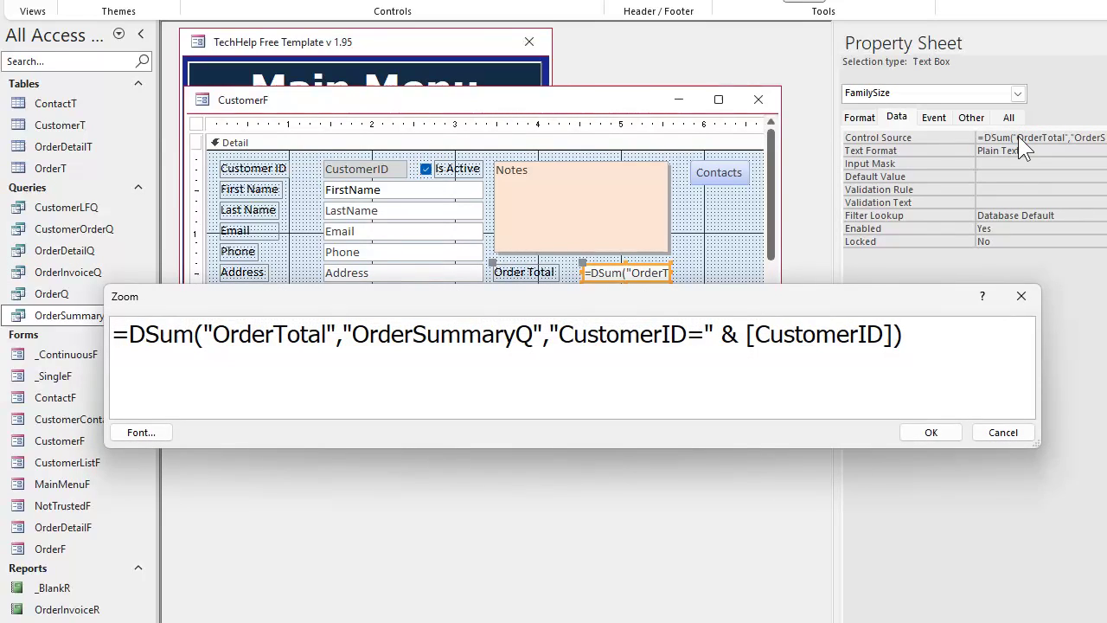
double_click(465, 333)
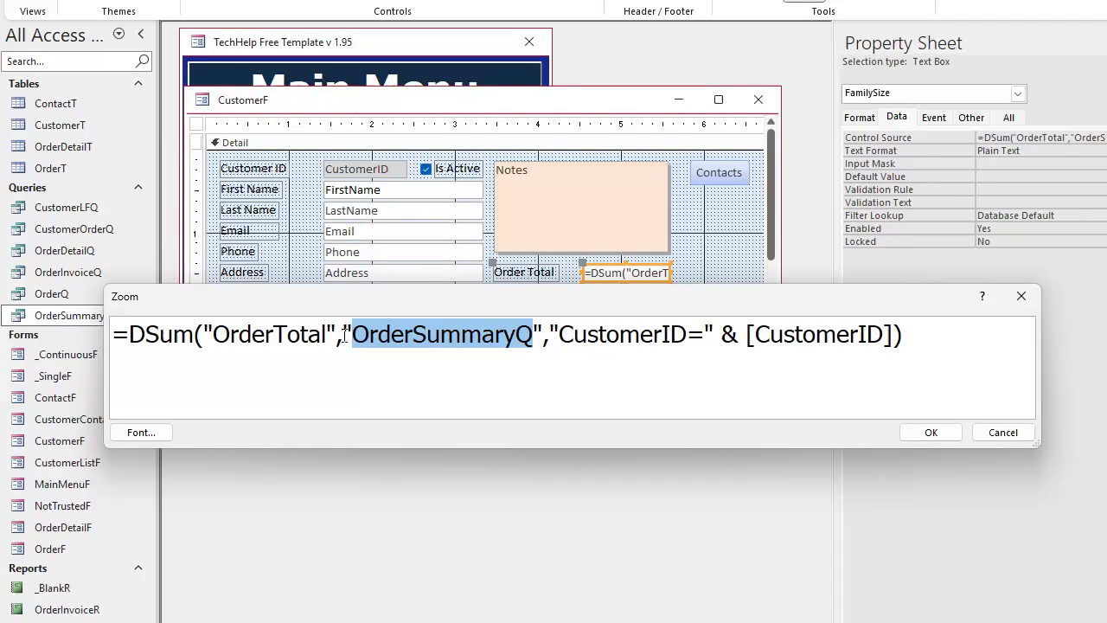
drag(343, 334, 549, 342)
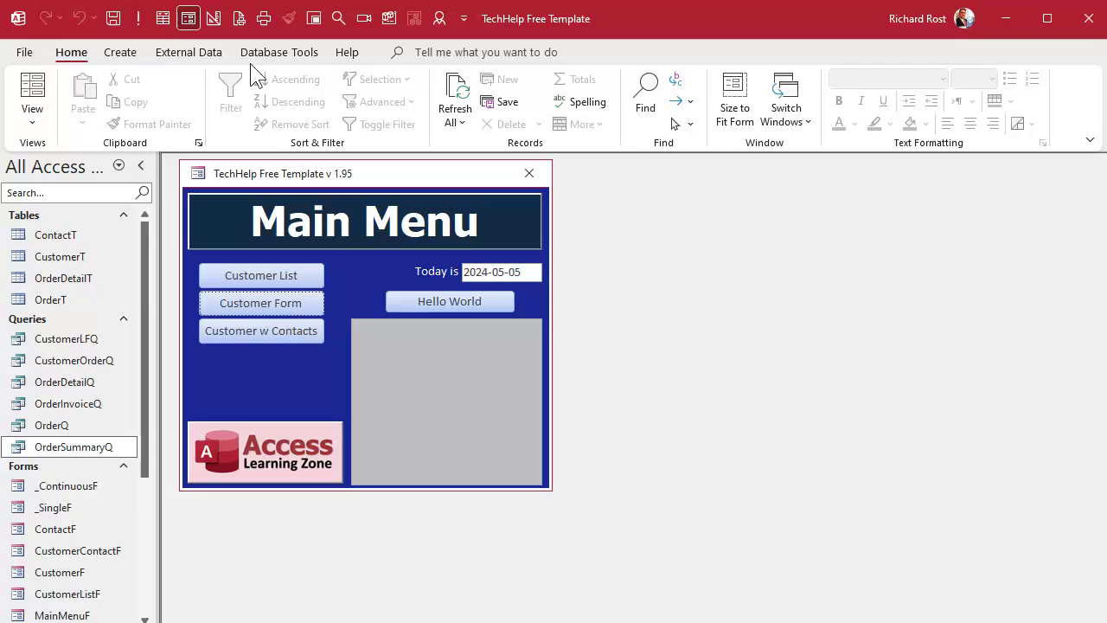
Step: Launch the Database Documenter from the Database Tools ribbon
click(258, 54)
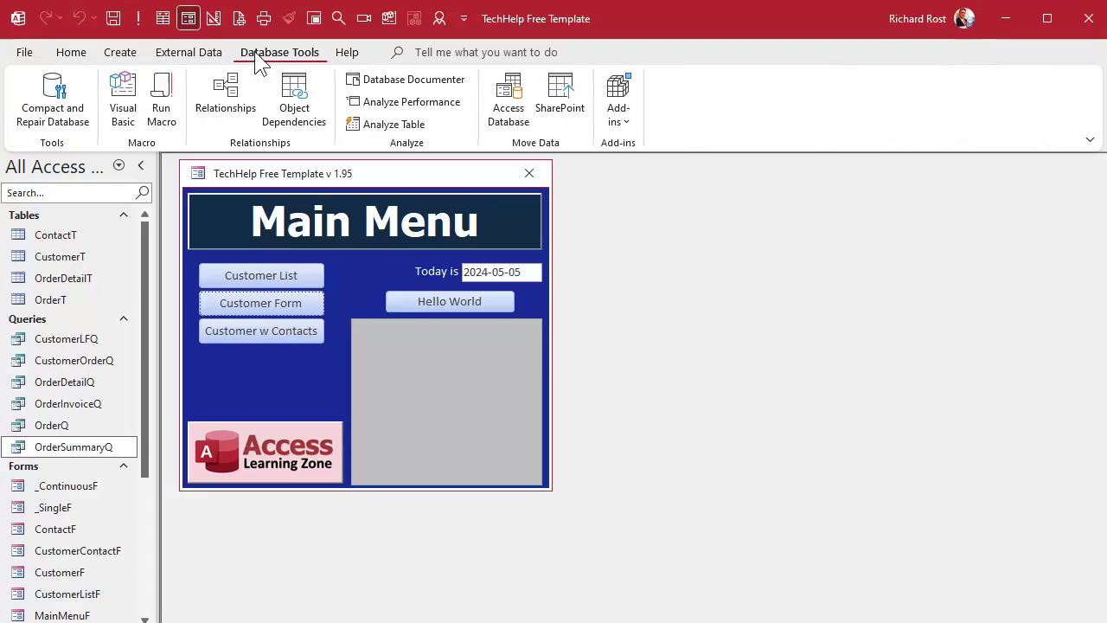
click(450, 83)
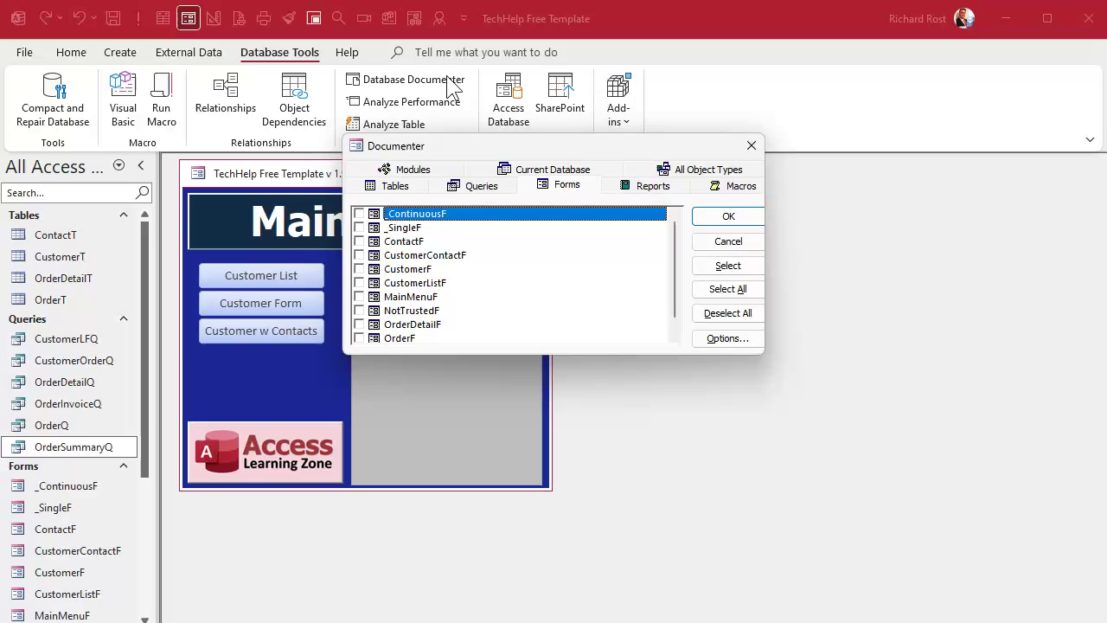
Step: Browse the Tables, Queries, Forms, Reports, Macros, Modules and All Object Types lists
click(417, 194)
click(481, 186)
click(567, 186)
click(650, 186)
click(725, 187)
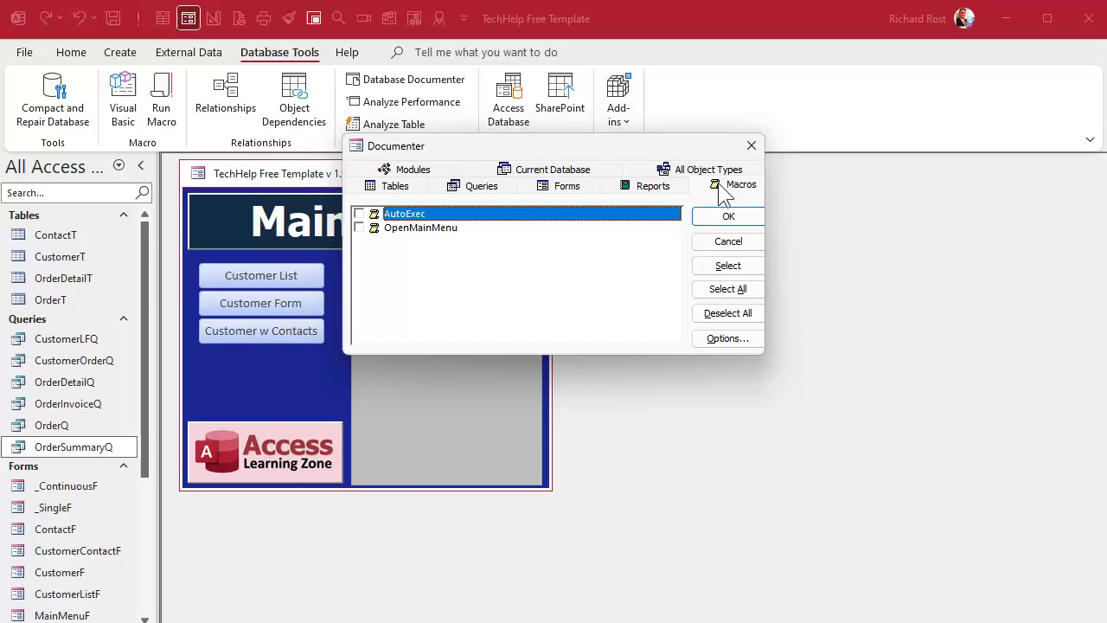
click(417, 171)
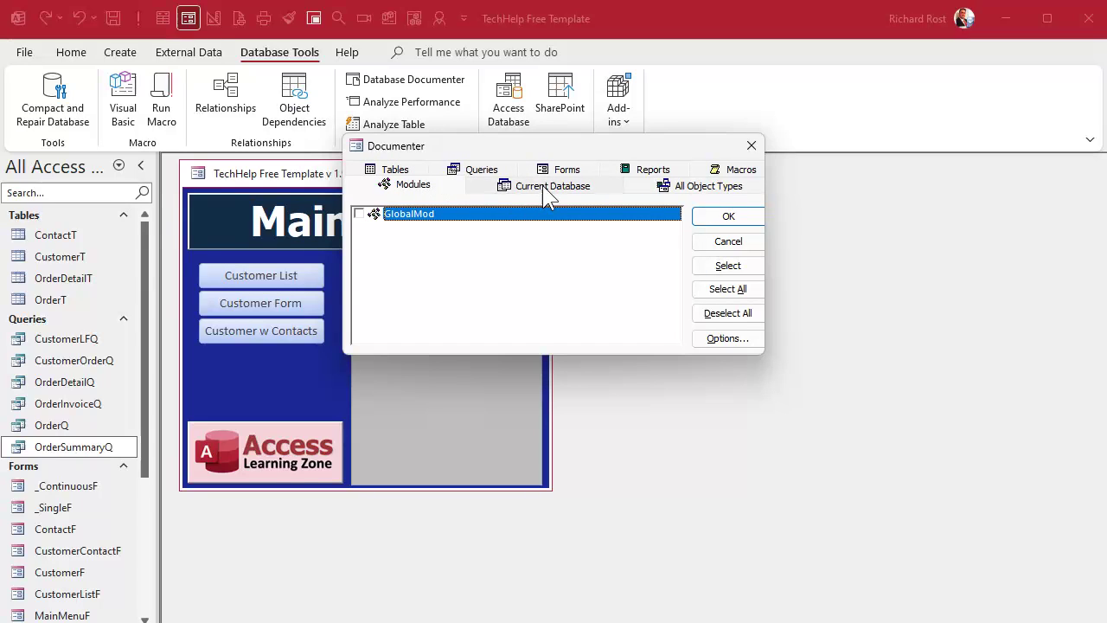
click(666, 185)
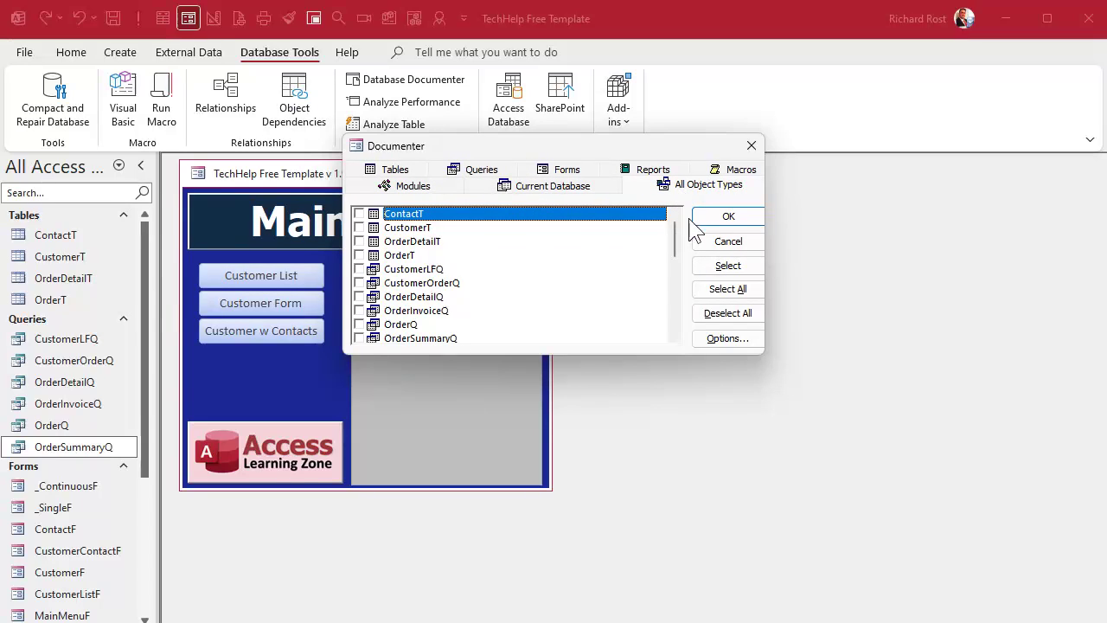
Step: Select all objects, deselect them all, then view Current Database's Properties and Relationships
click(728, 289)
click(742, 315)
click(547, 185)
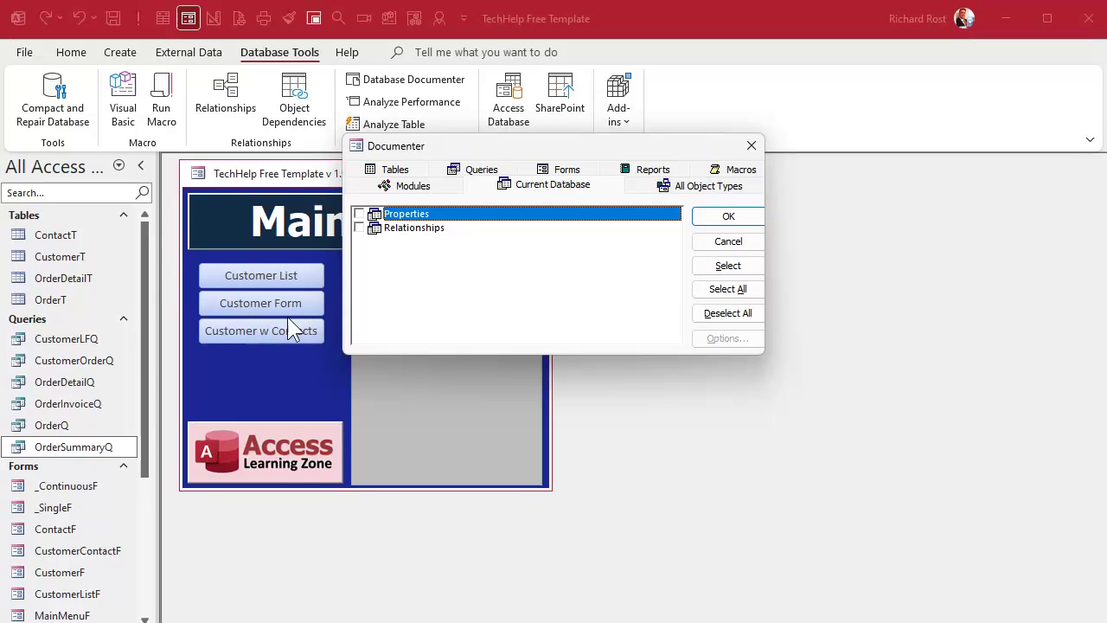
Step: Cycle through the Documenter's object-type lists and return to Tables
click(397, 171)
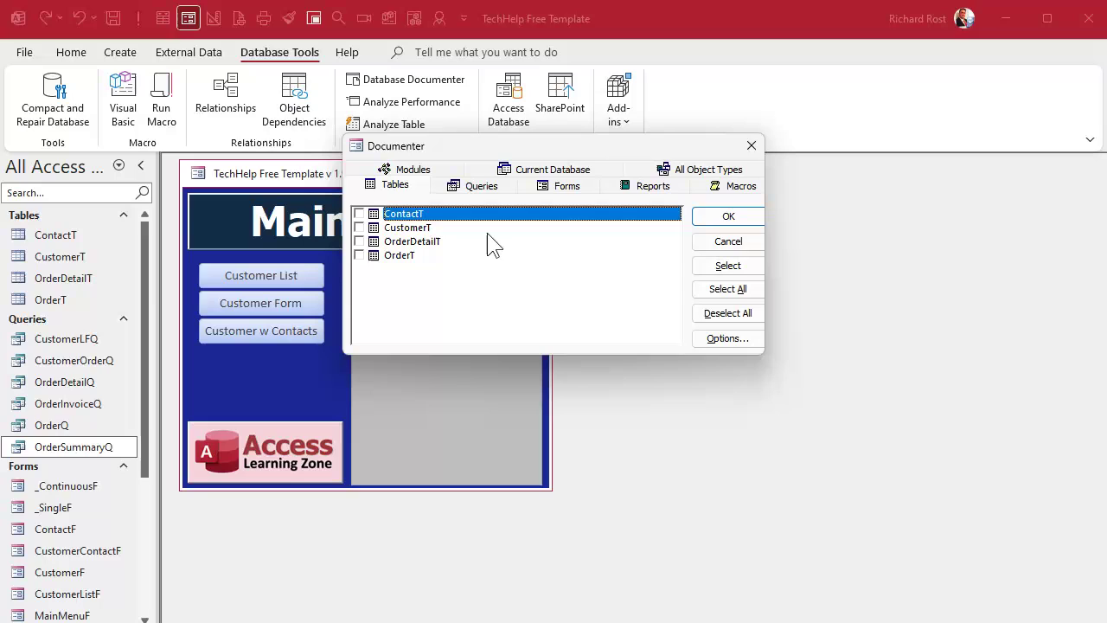
click(567, 192)
click(647, 192)
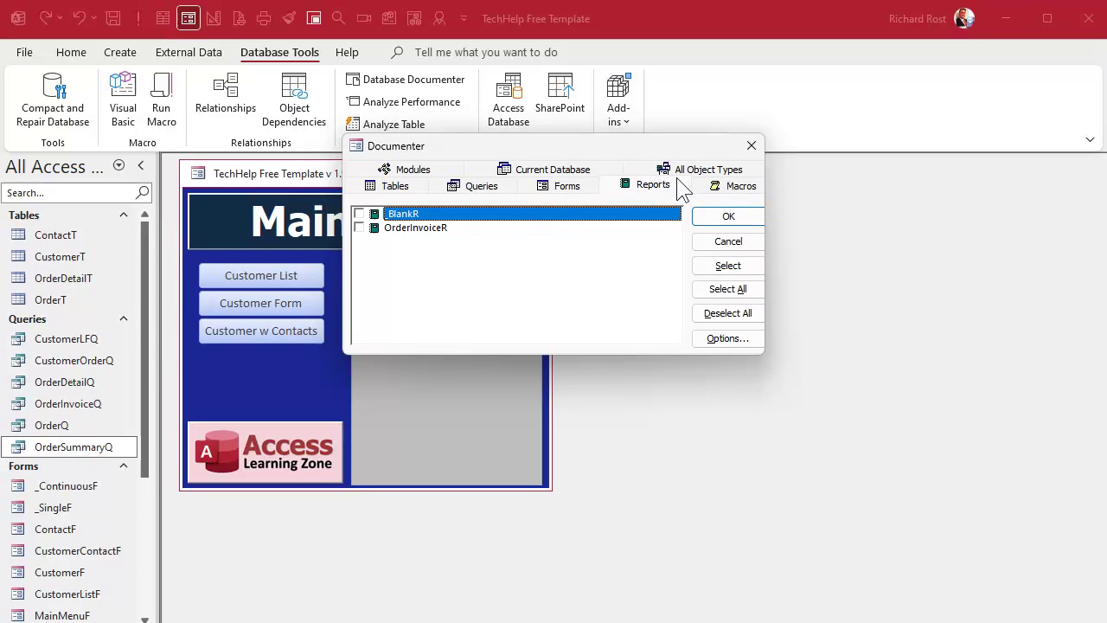
click(729, 188)
click(404, 168)
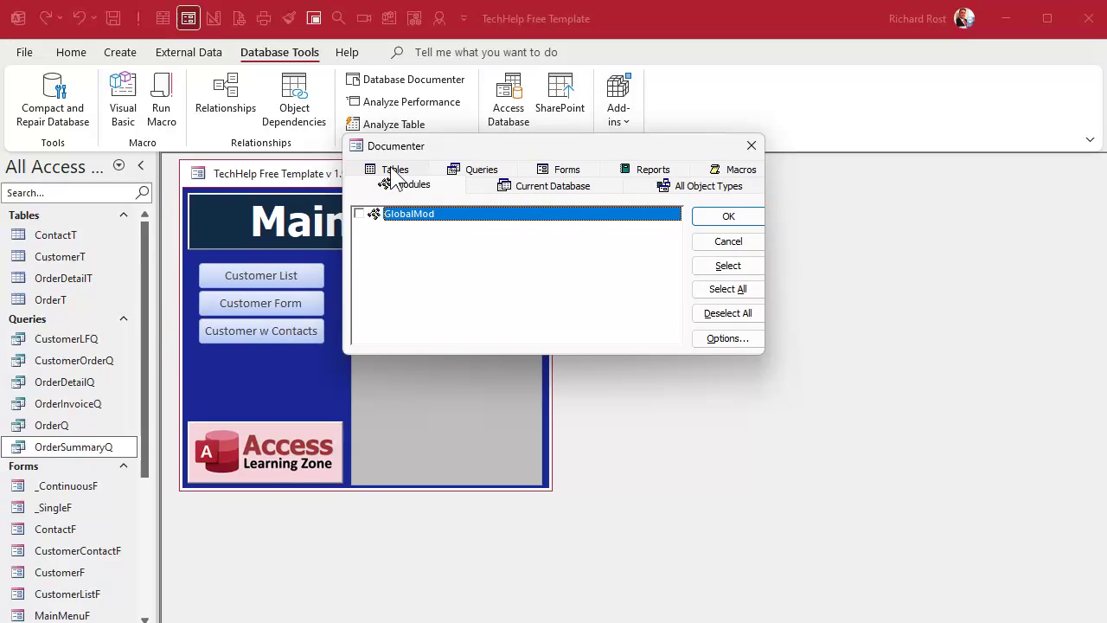
click(554, 170)
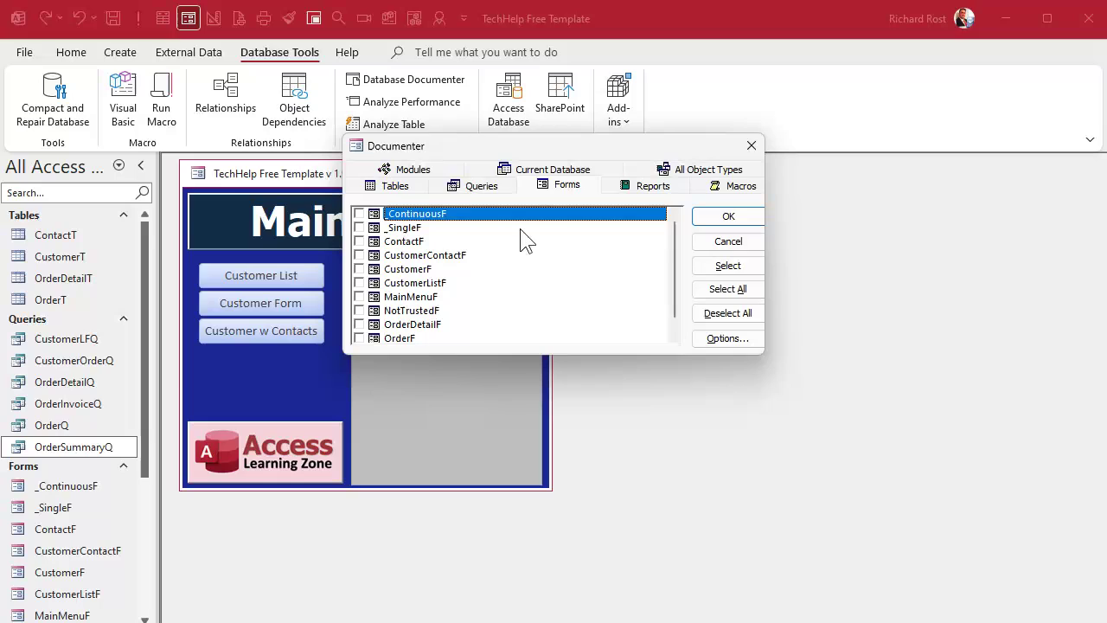
click(413, 187)
Step: Check the CustomerT table and CustomerF form and generate the Object Definition report
click(373, 228)
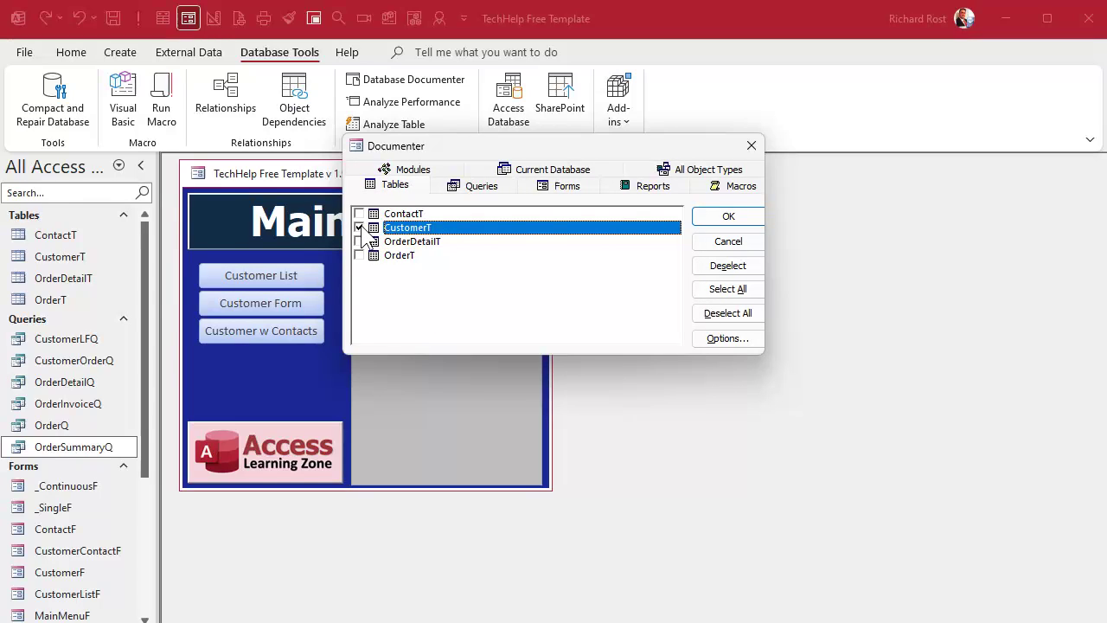
click(569, 188)
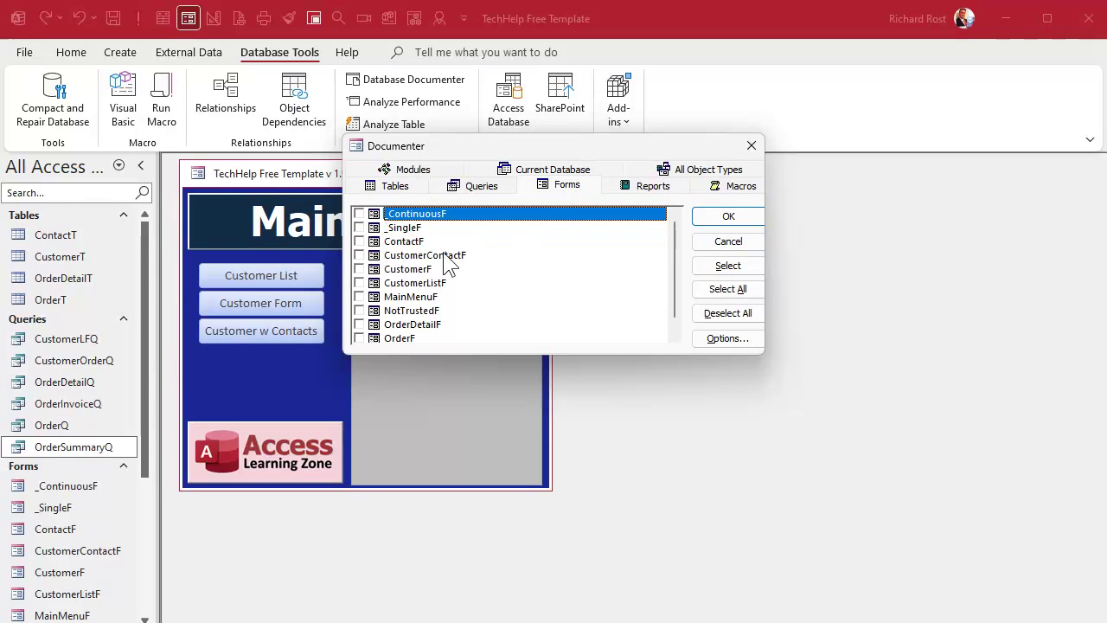
click(360, 269)
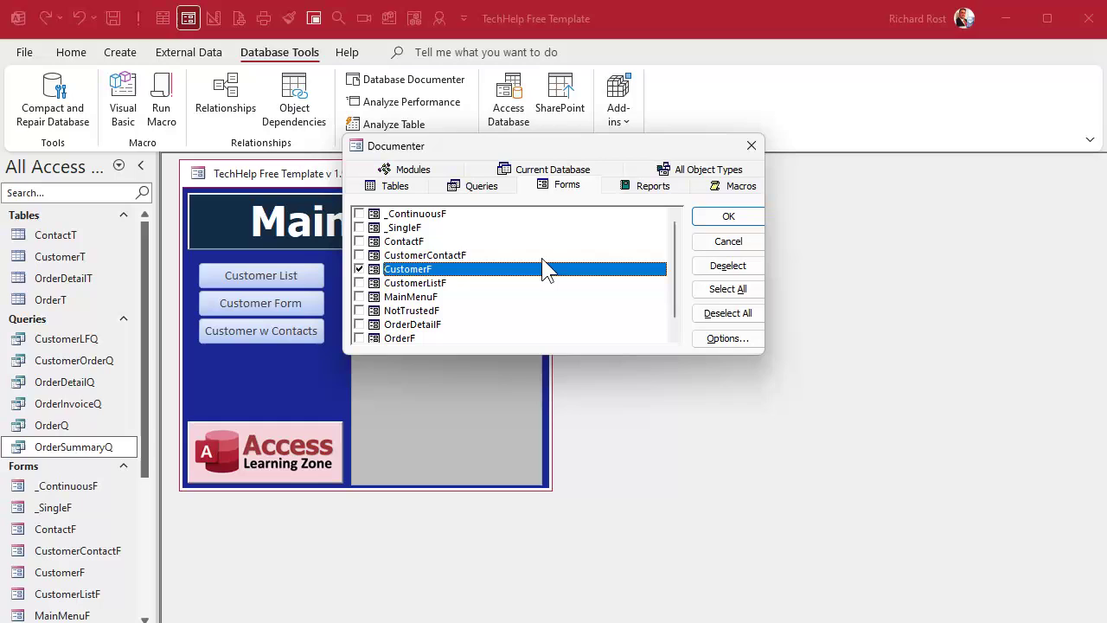
click(717, 218)
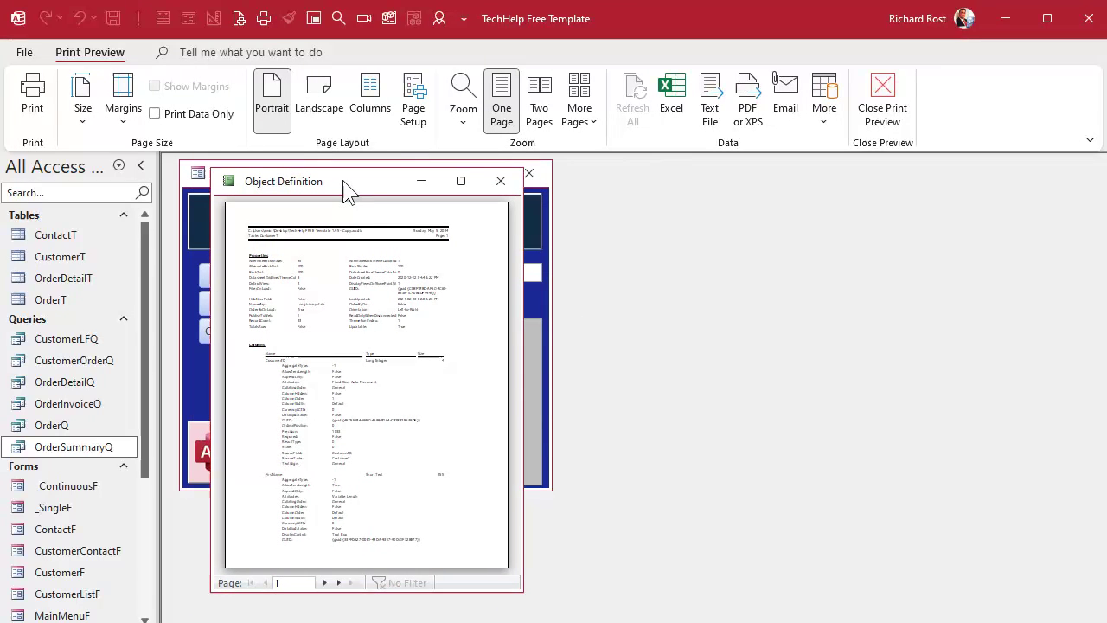
Step: Maximize and zoom the report preview, then jump to last page 37 with CustomerF's permissions
double_click(344, 182)
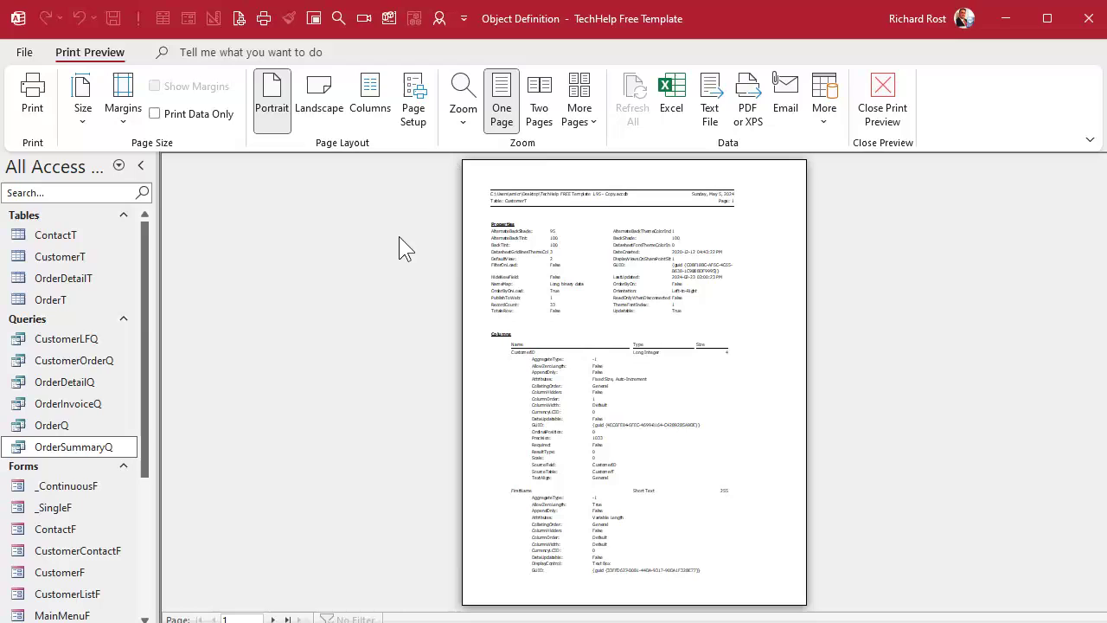
click(627, 184)
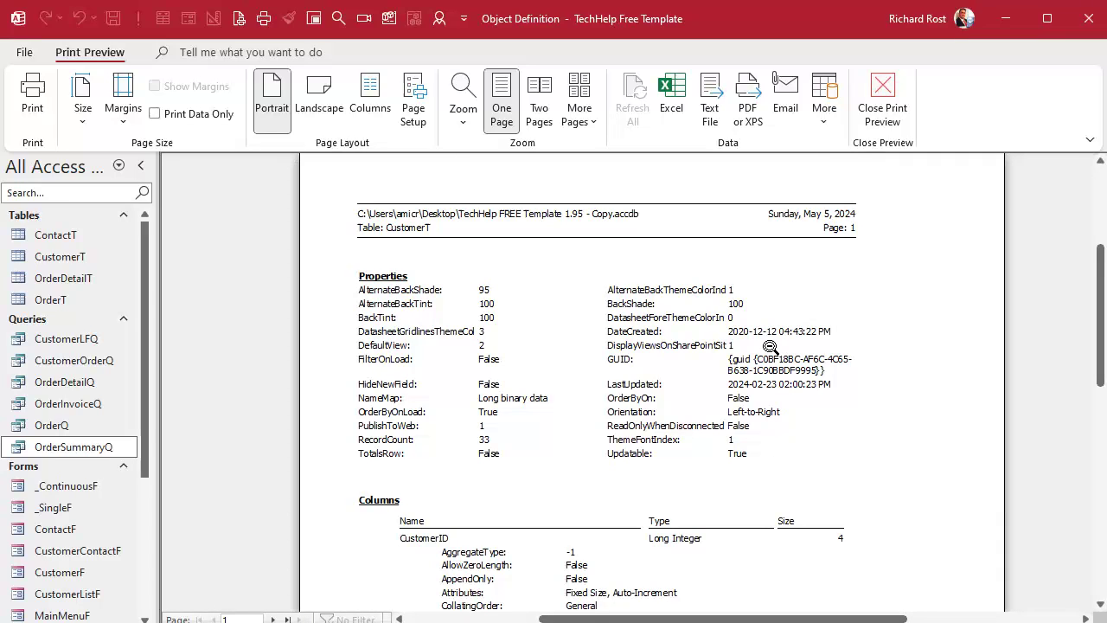
scroll(761, 347, down, 5)
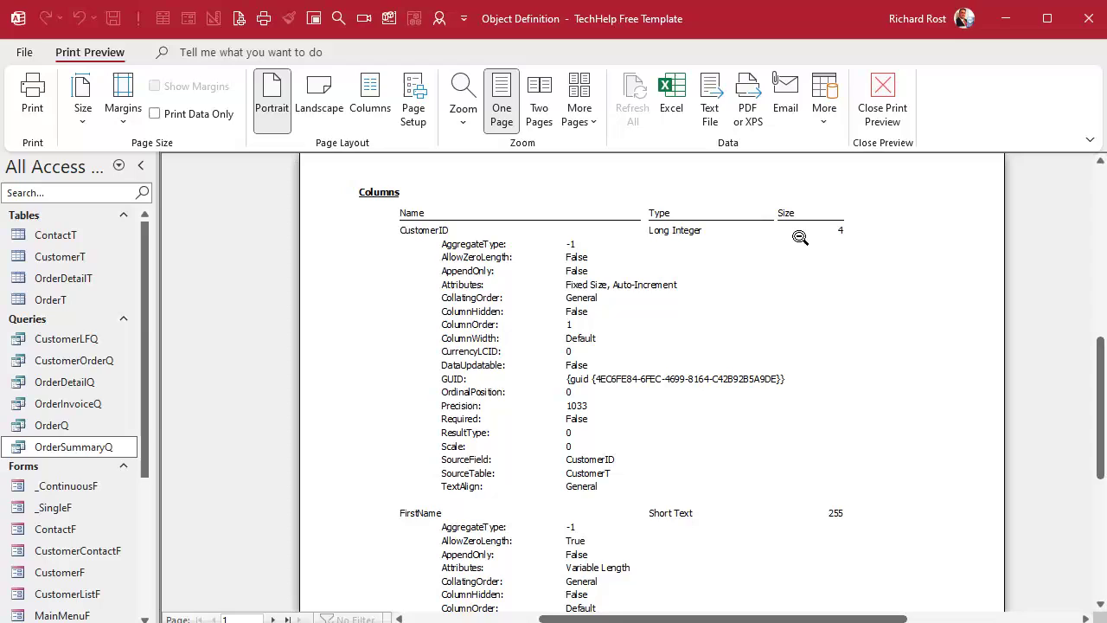
scroll(591, 425, down, 3)
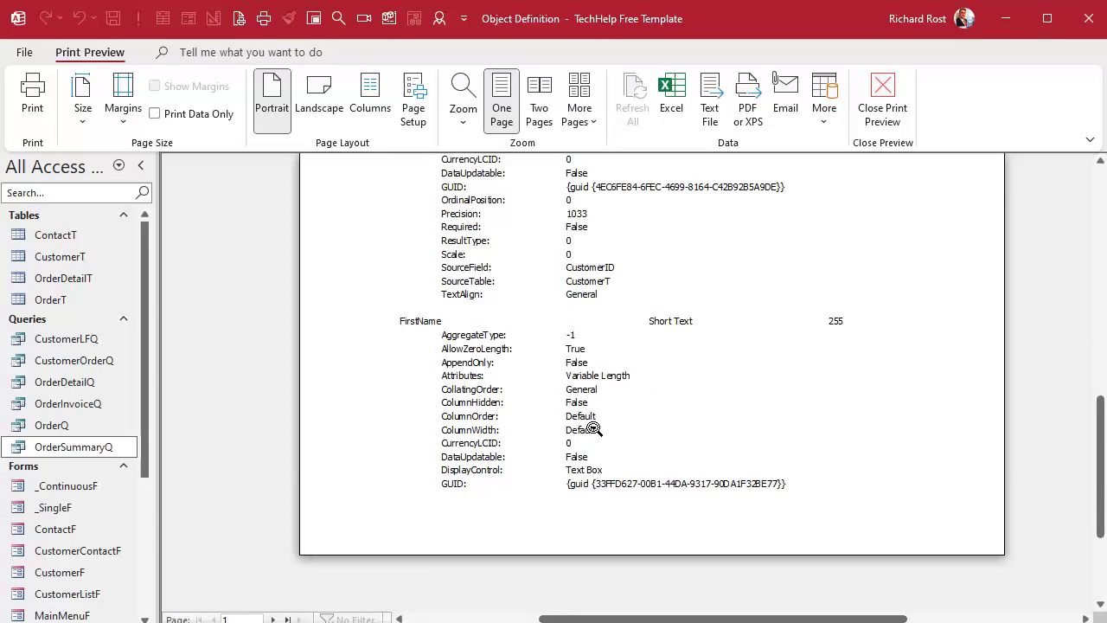
click(287, 617)
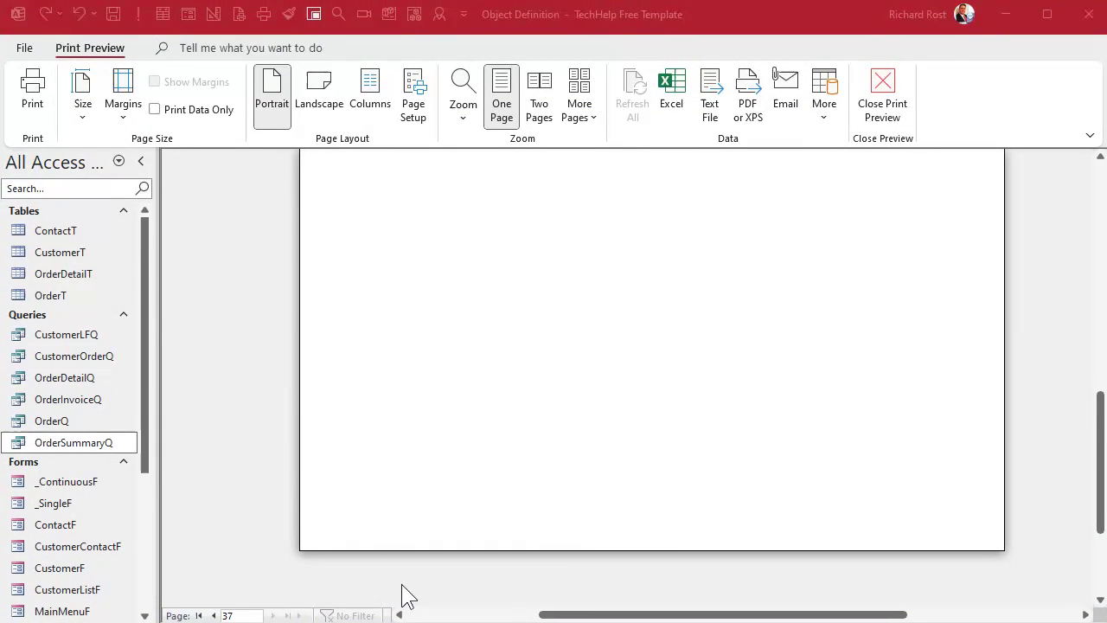
scroll(644, 387, up, 5)
scroll(649, 383, up, 5)
scroll(650, 384, down, 2)
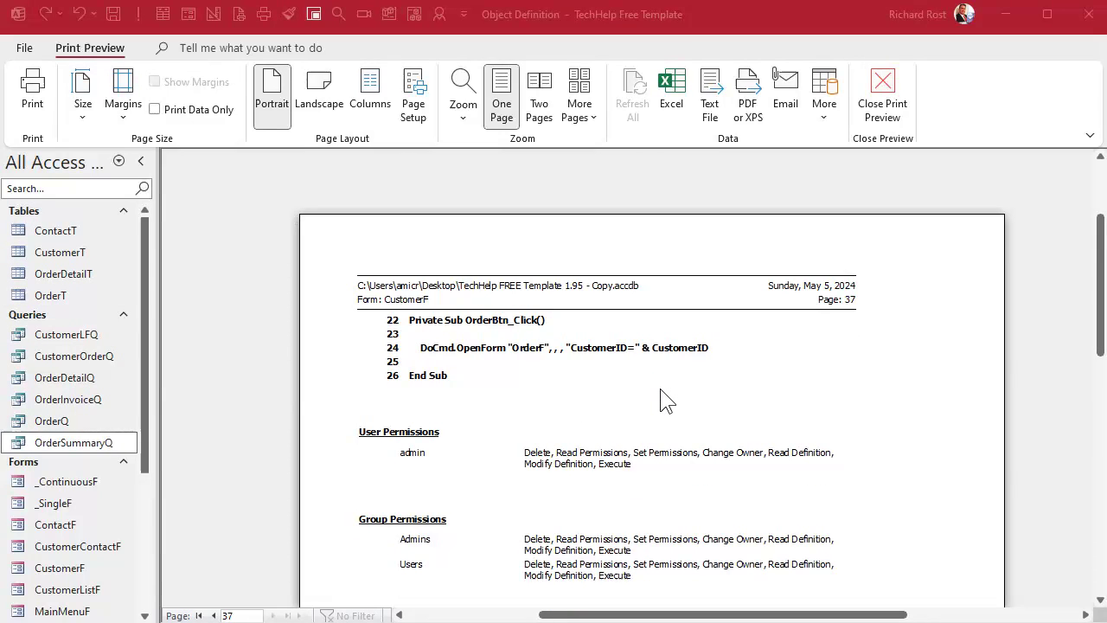
Step: Step back to page 36 and zoom in on its property list
scroll(663, 396, down, 3)
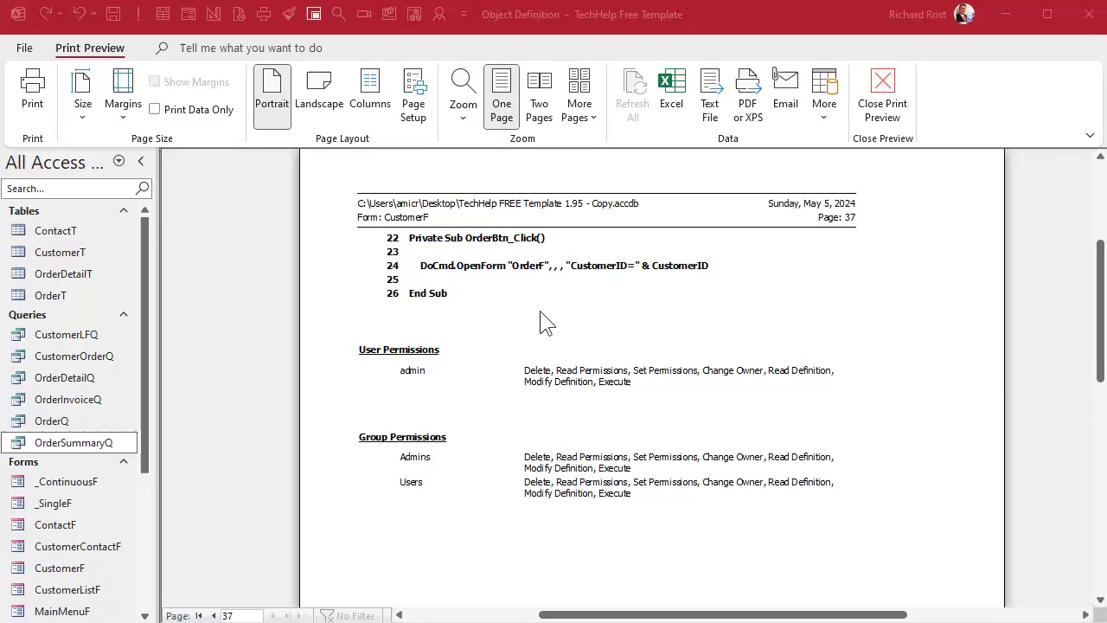
click(213, 615)
scroll(440, 502, down, 15)
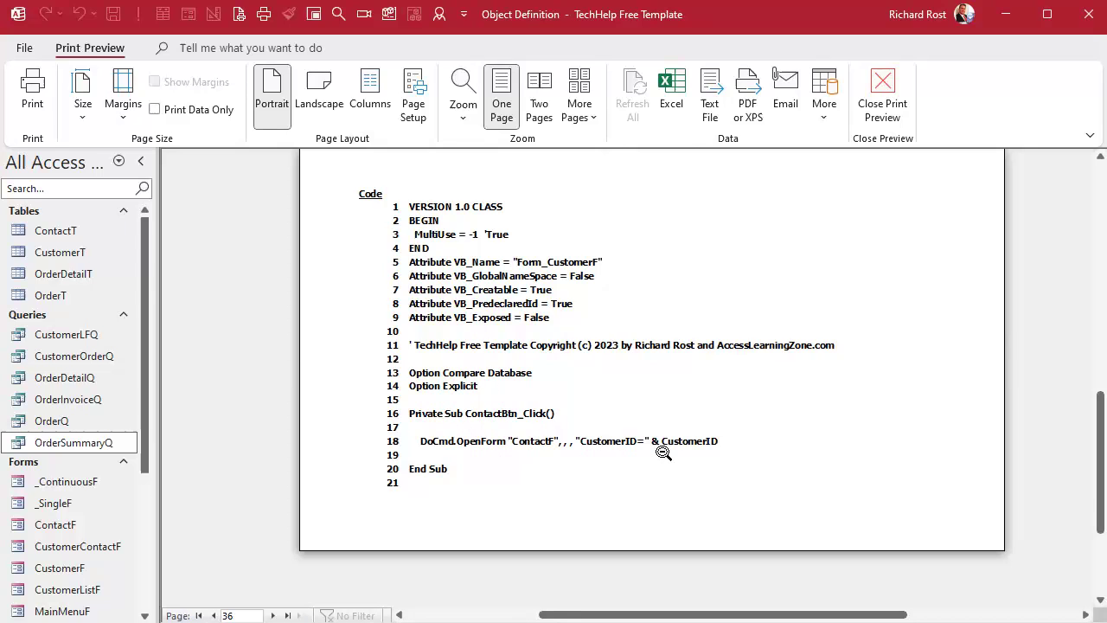
scroll(664, 452, up, 15)
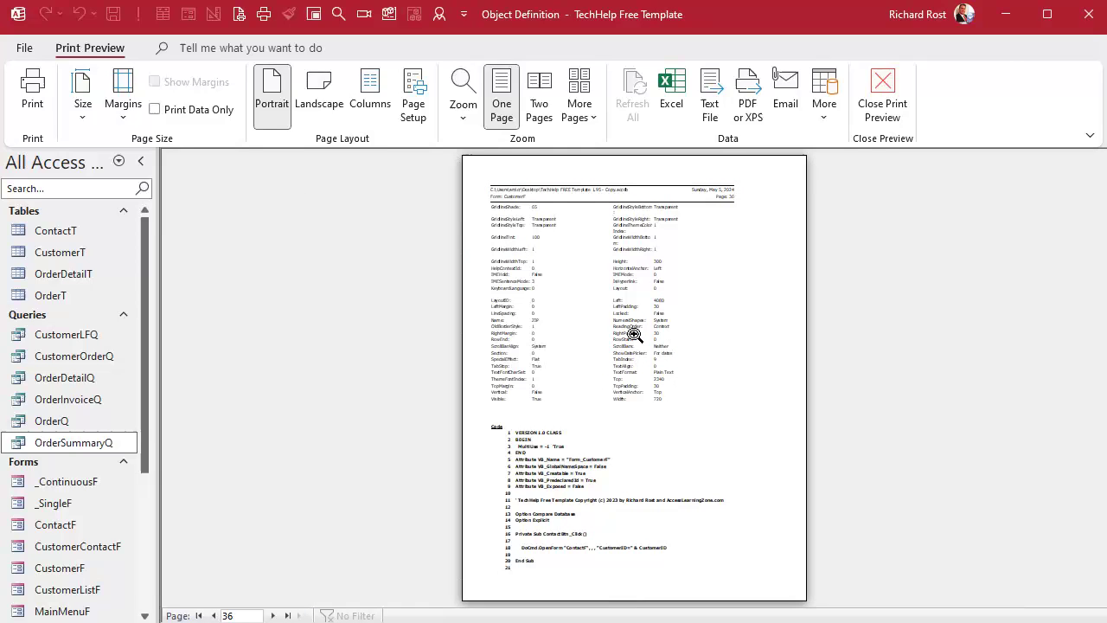
click(592, 240)
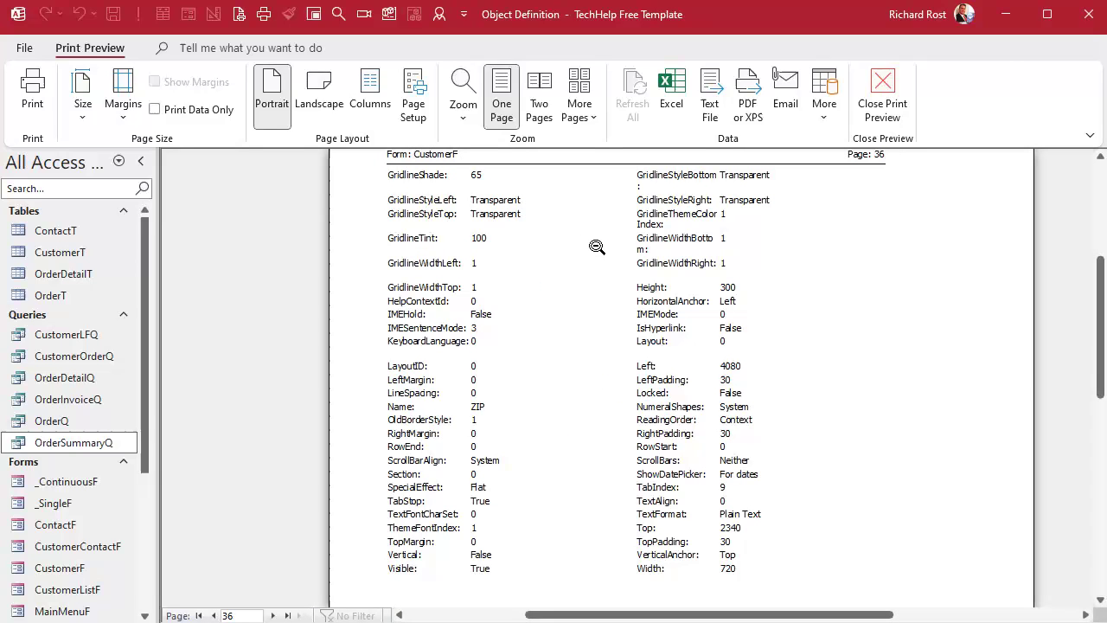
scroll(600, 456, up, 2)
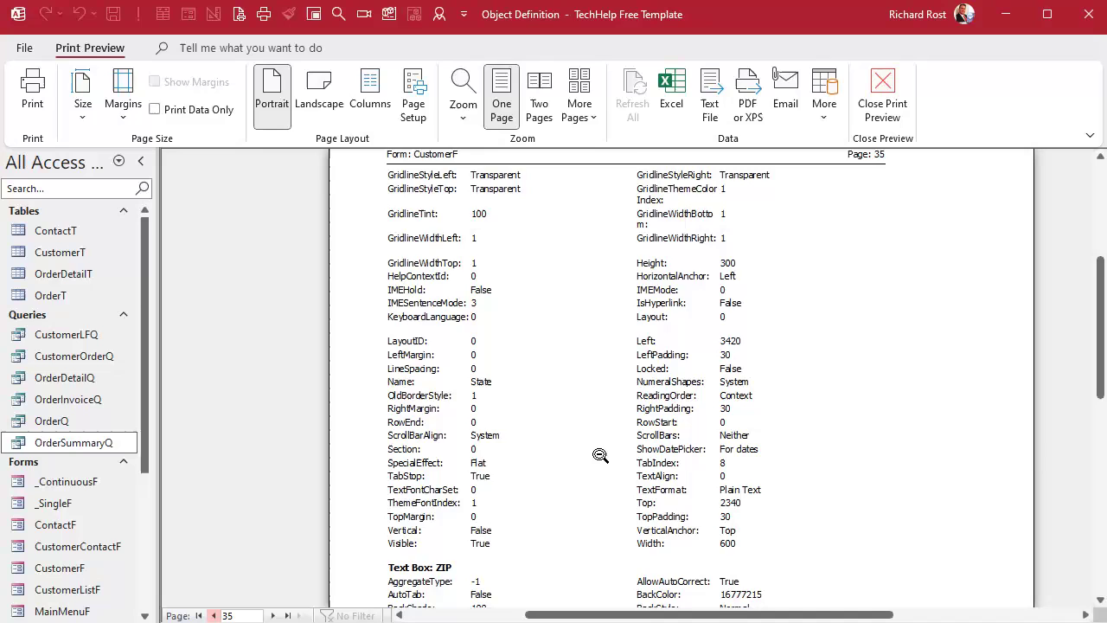
scroll(653, 388, down, 2)
scroll(655, 388, up, 4)
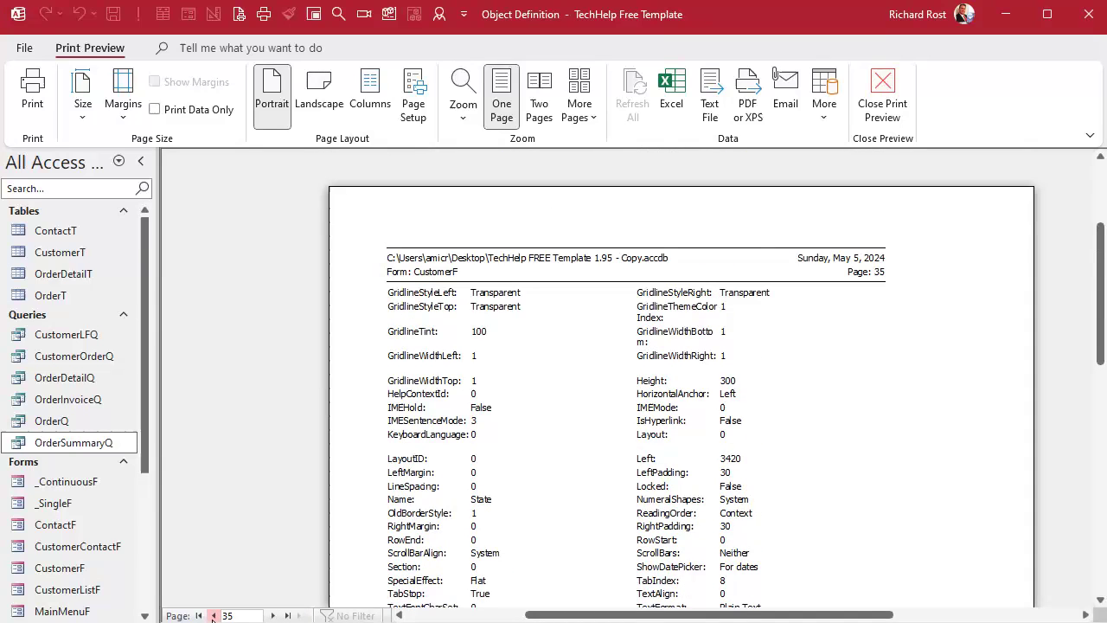
Step: Go to page 19 and scroll to the FamilySize text box's DSum control source
click(213, 616)
scroll(505, 403, down, 1)
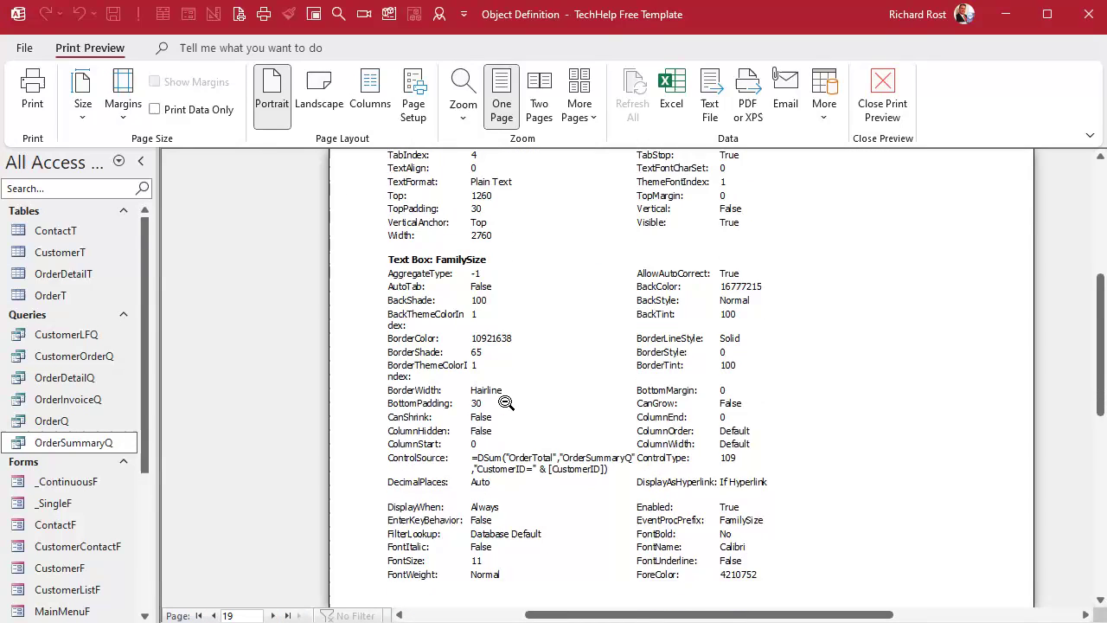
scroll(505, 403, down, 1)
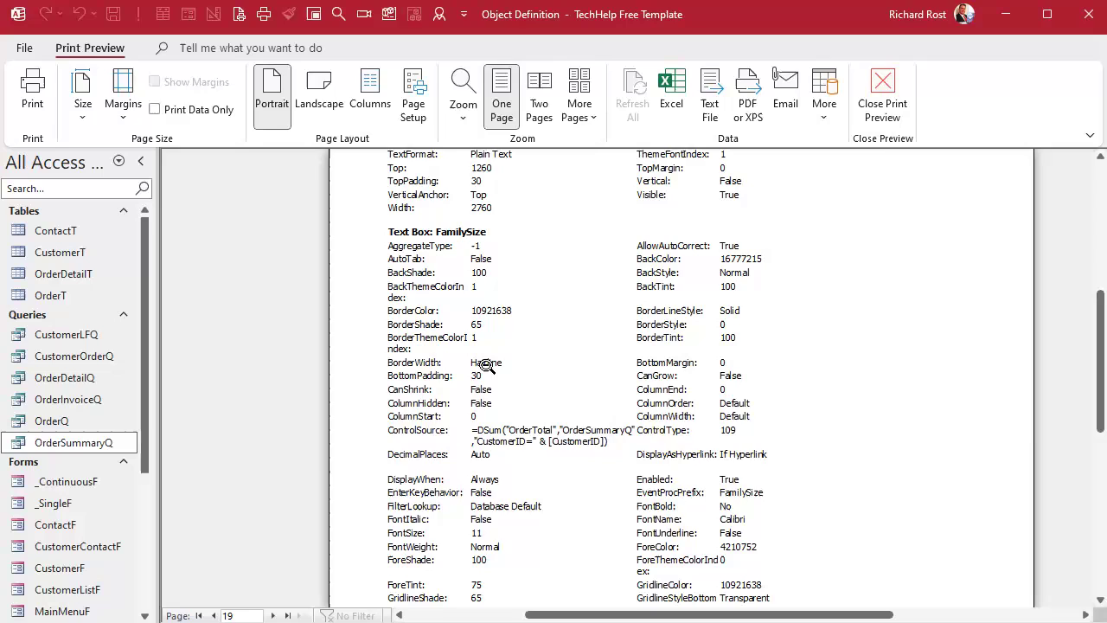
scroll(568, 368, up, 2)
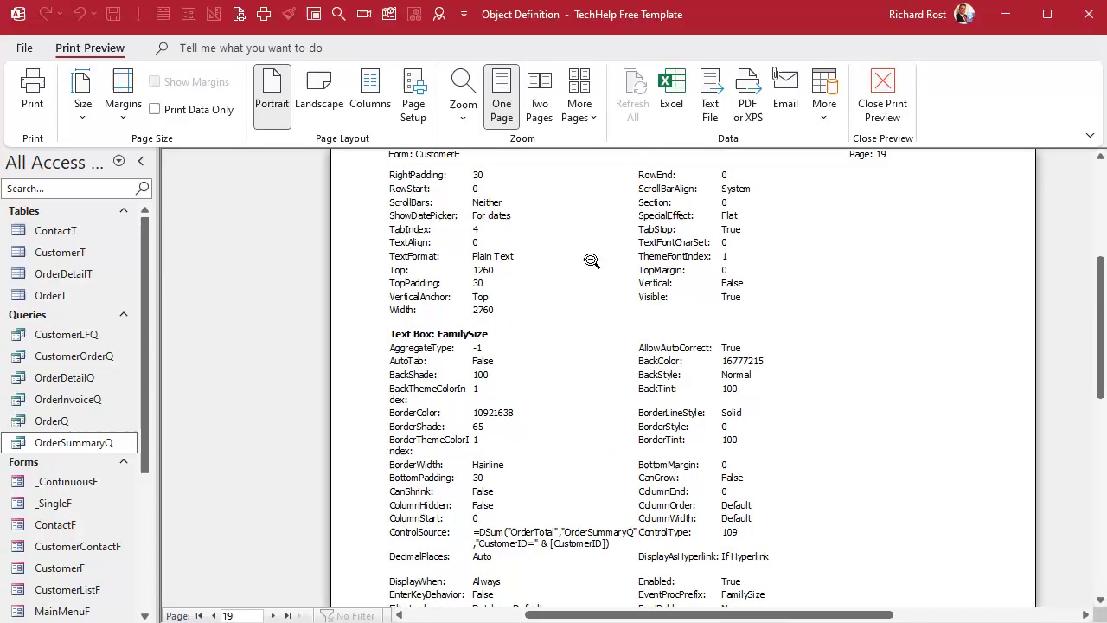
Step: Export the report as doc_rptObjects.txt to G:\My Drive with Windows encoding, then switch to Notepad
click(711, 109)
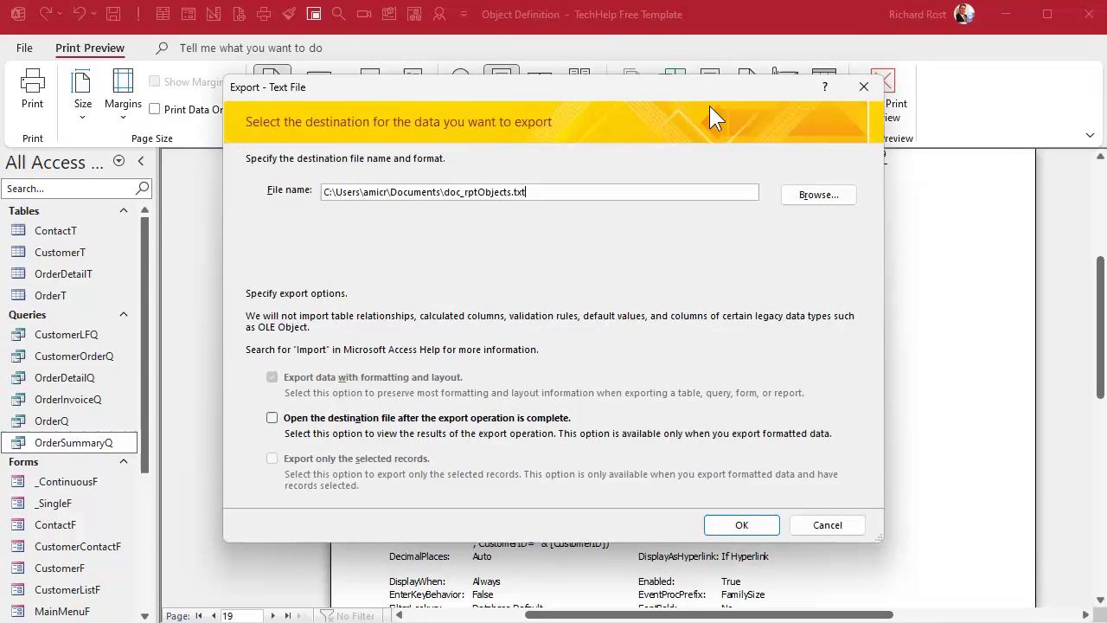
click(818, 194)
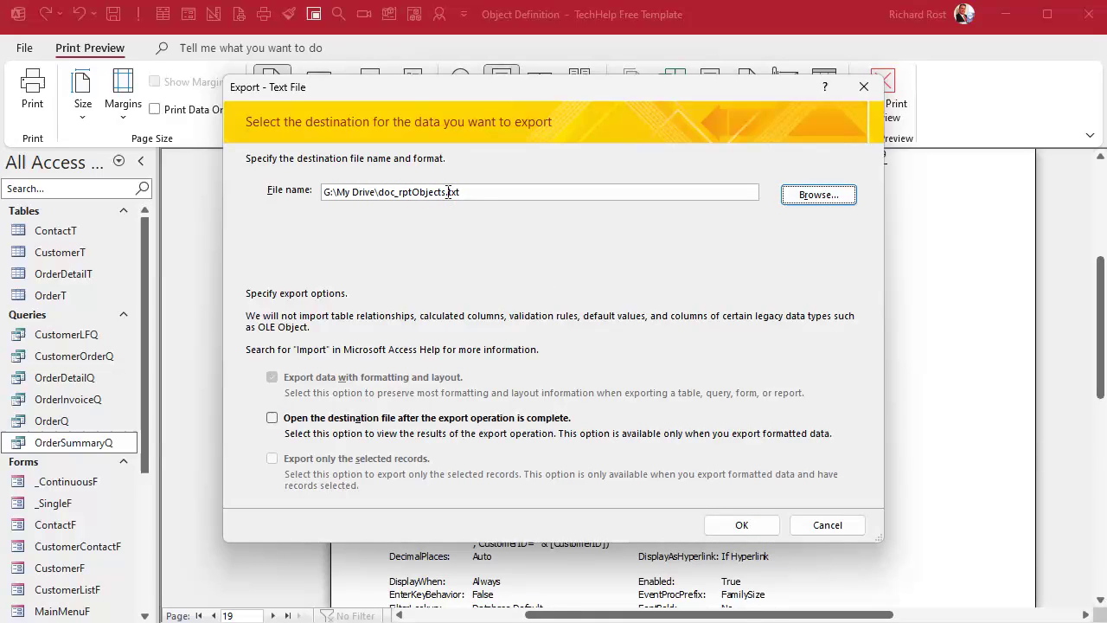
click(742, 526)
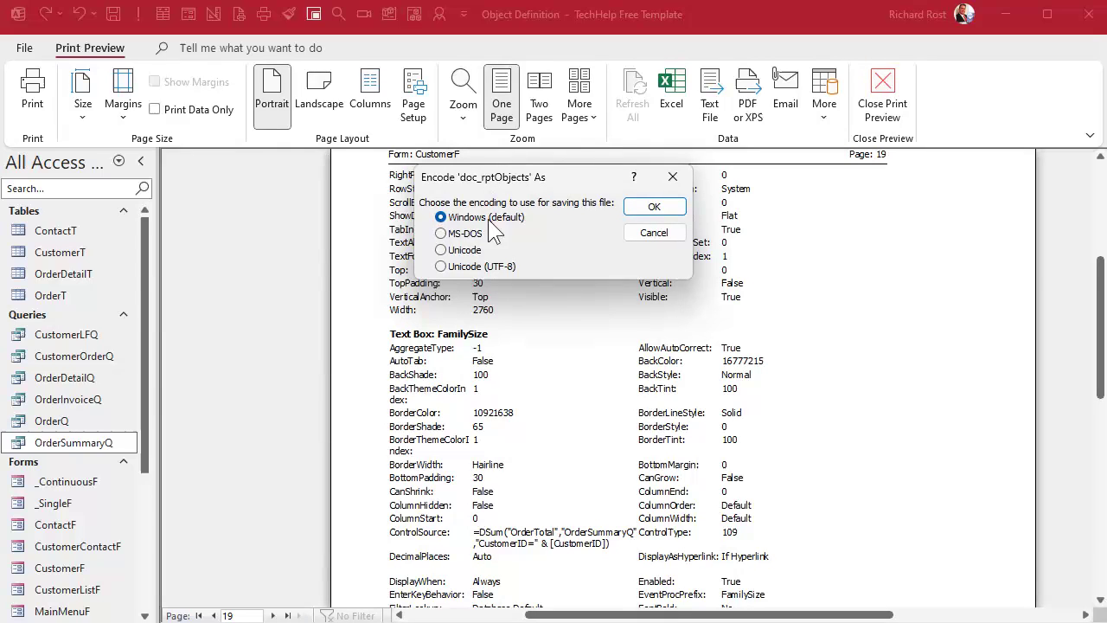
click(650, 207)
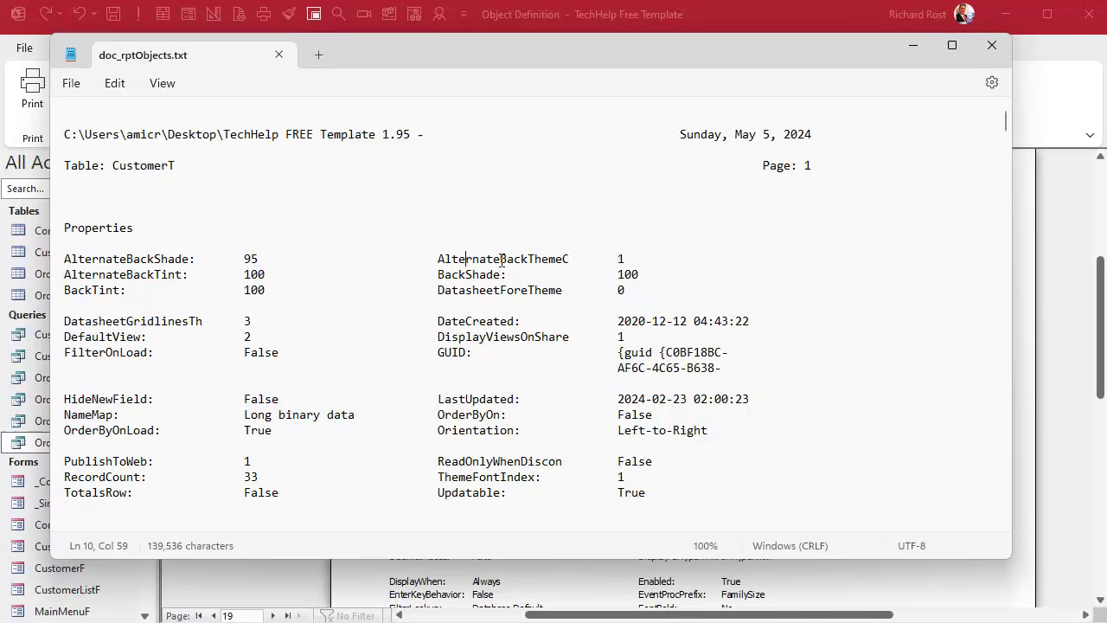
click(731, 18)
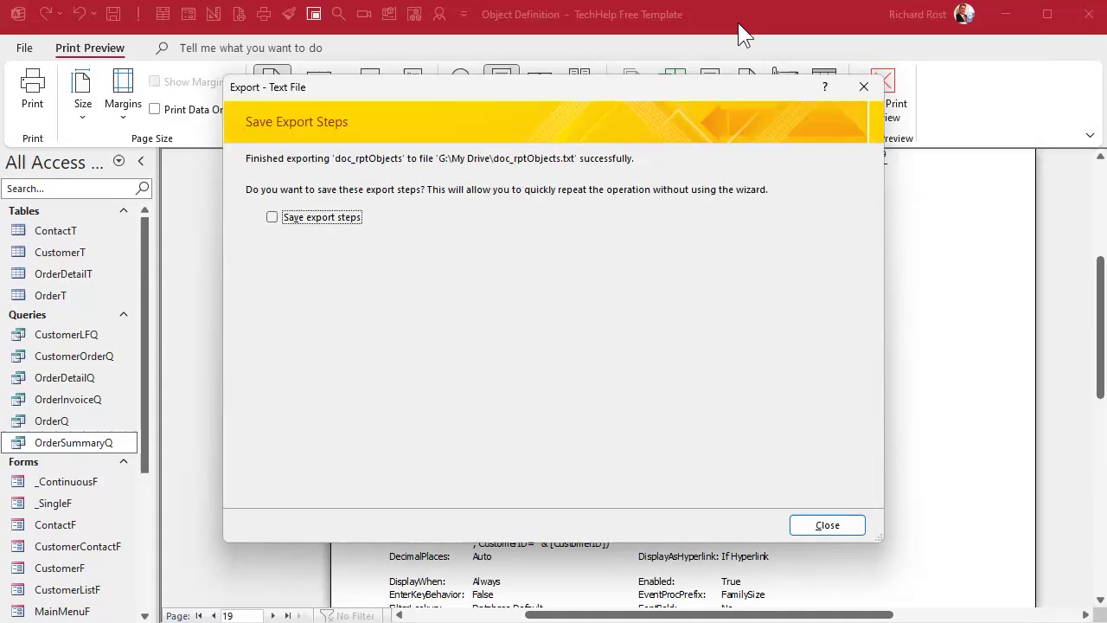
click(844, 525)
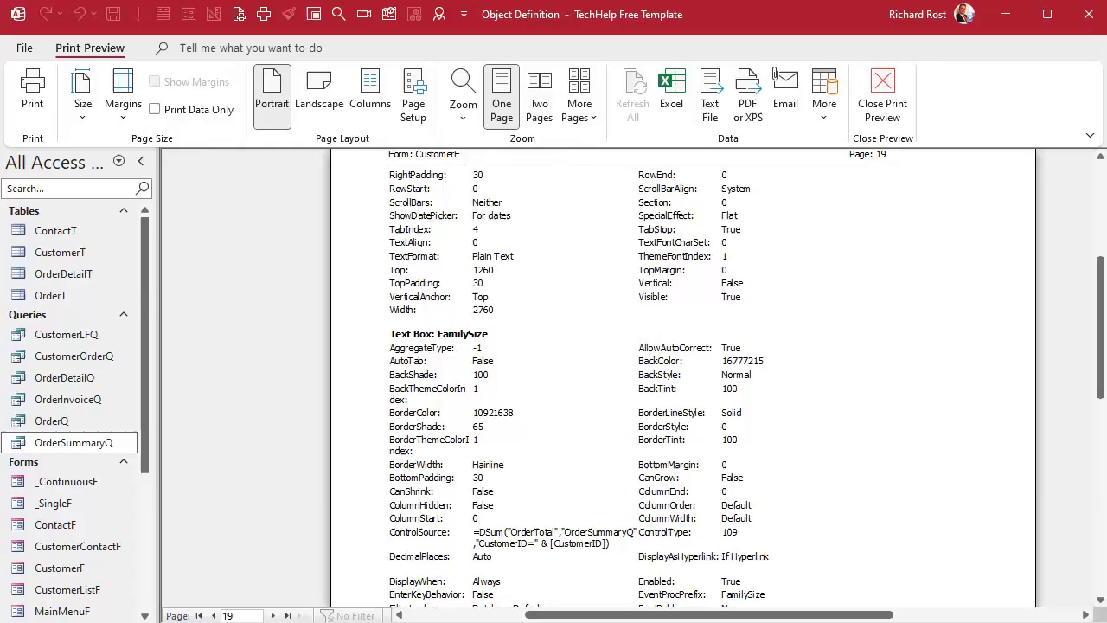
key(alt+Tab)
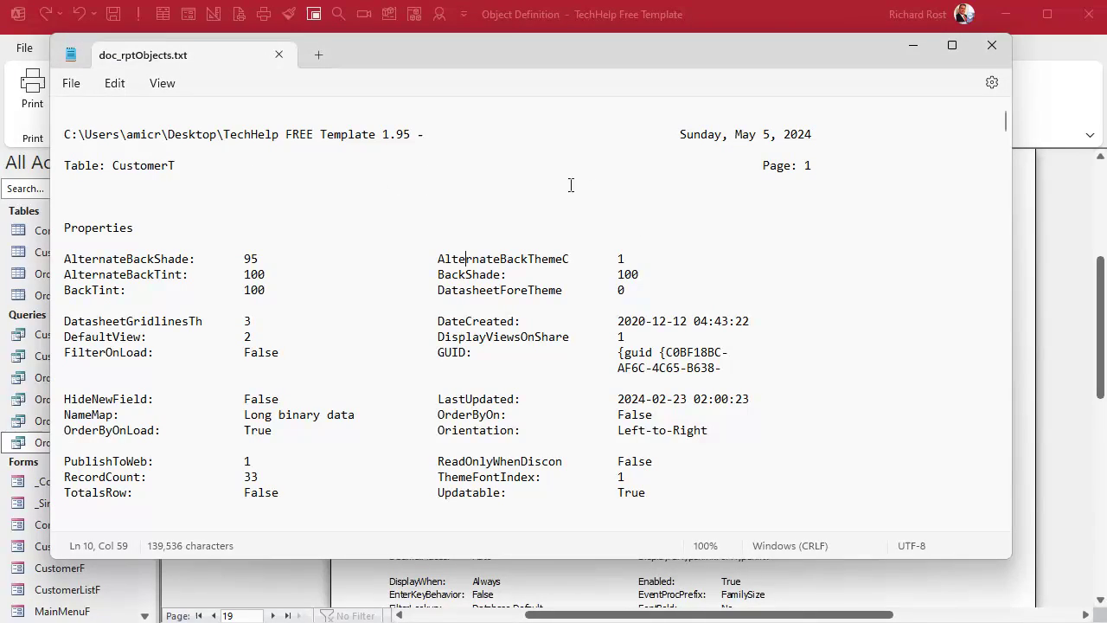
Step: Search the exported text for 'ordersummaryq', which isn't found
scroll(468, 249, down, 17)
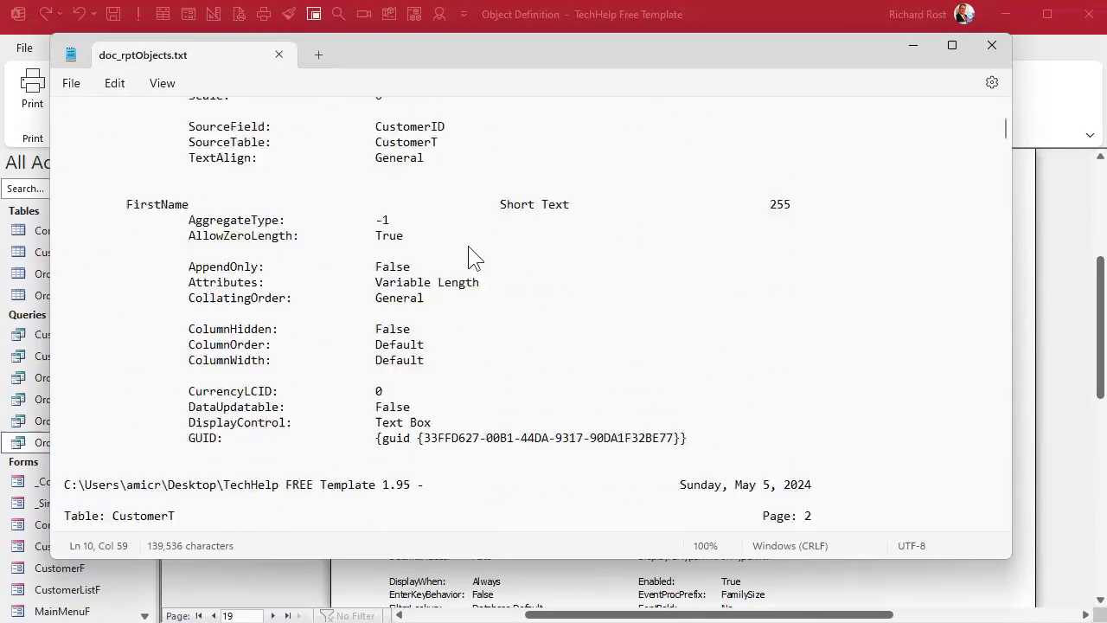
scroll(472, 242, up, 18)
key(ctrl+f)
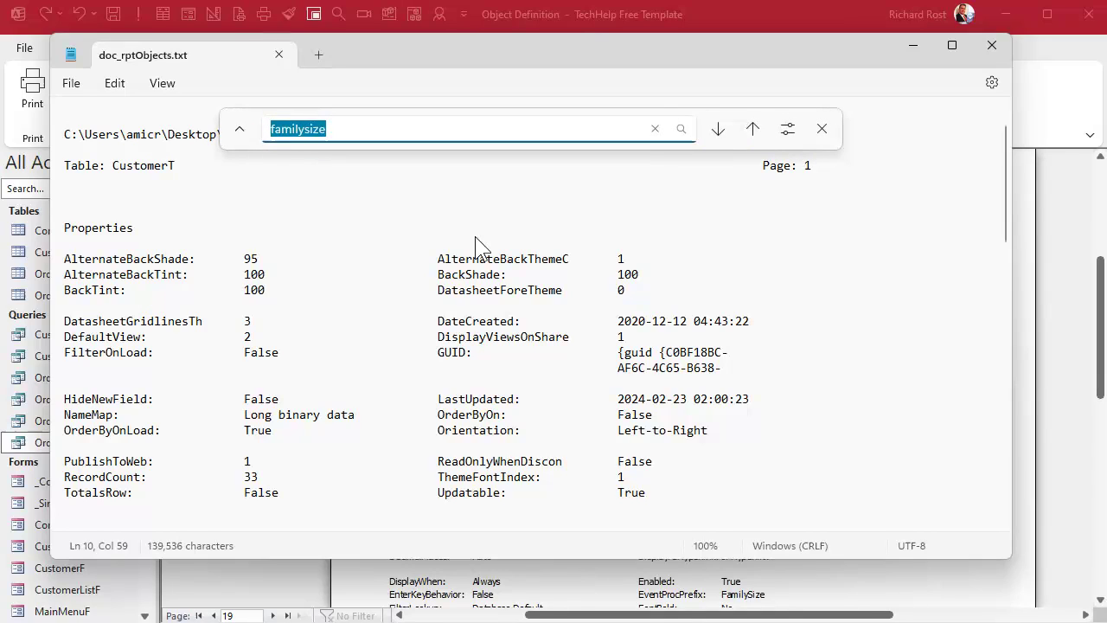
text(or)
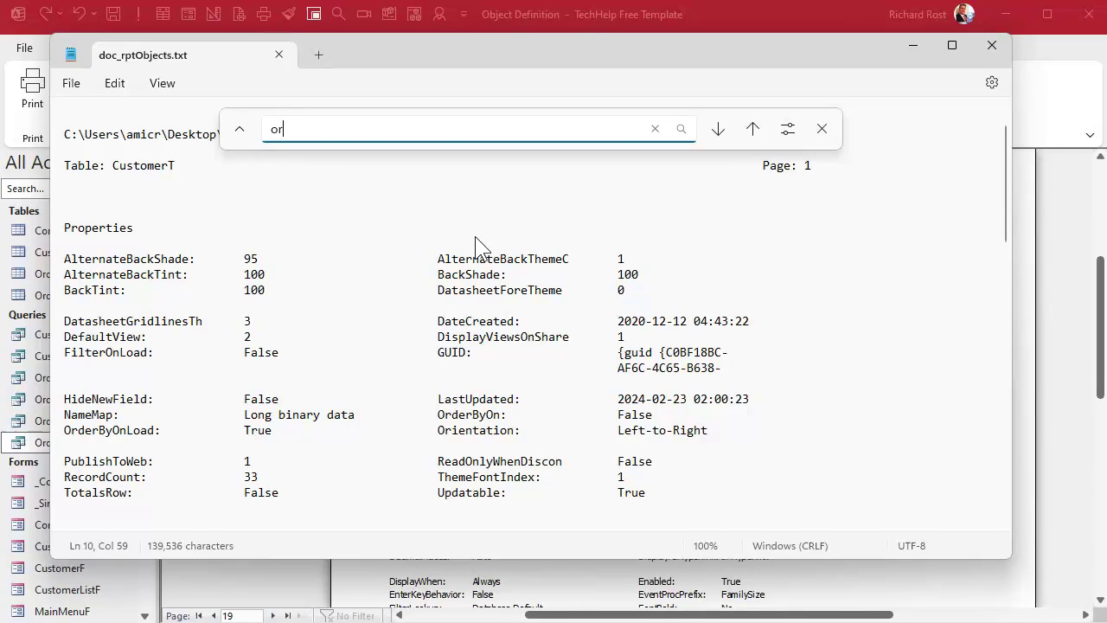
text(dersummaryq)
click(720, 130)
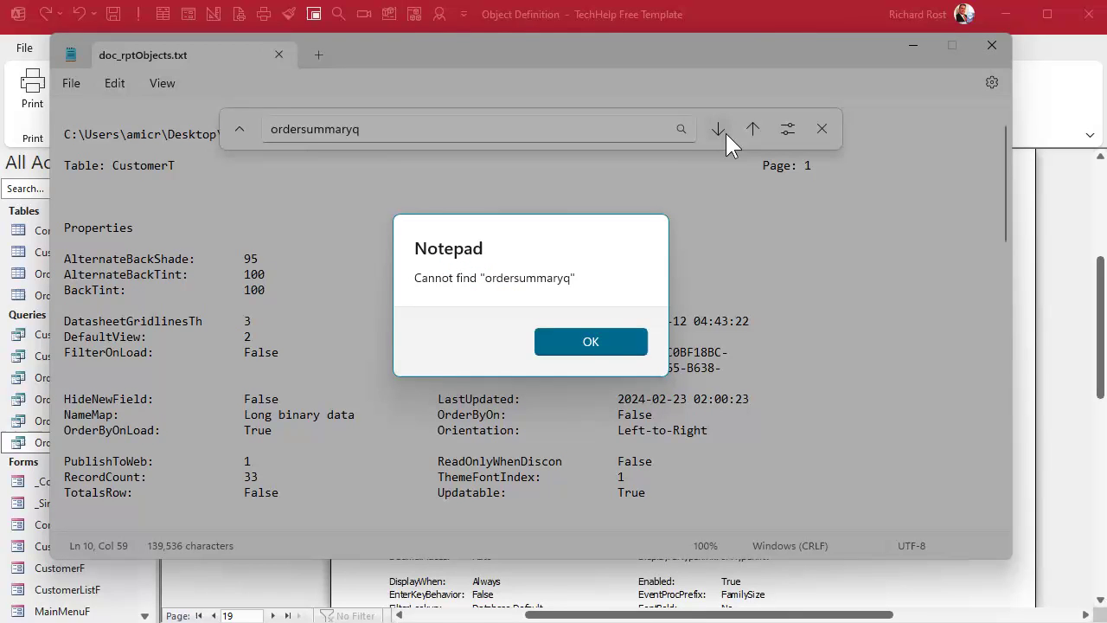
click(606, 342)
Step: Search for 'familysize' through successive matches until the Text Box: FamilySize entry
drag(377, 137, 269, 129)
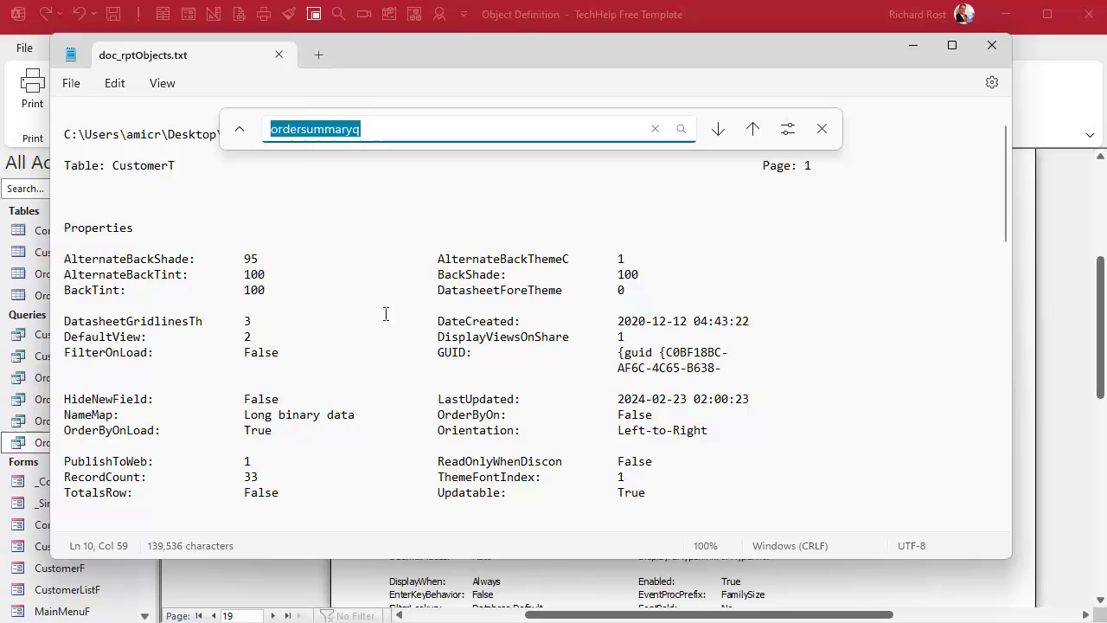
text(familysiz)
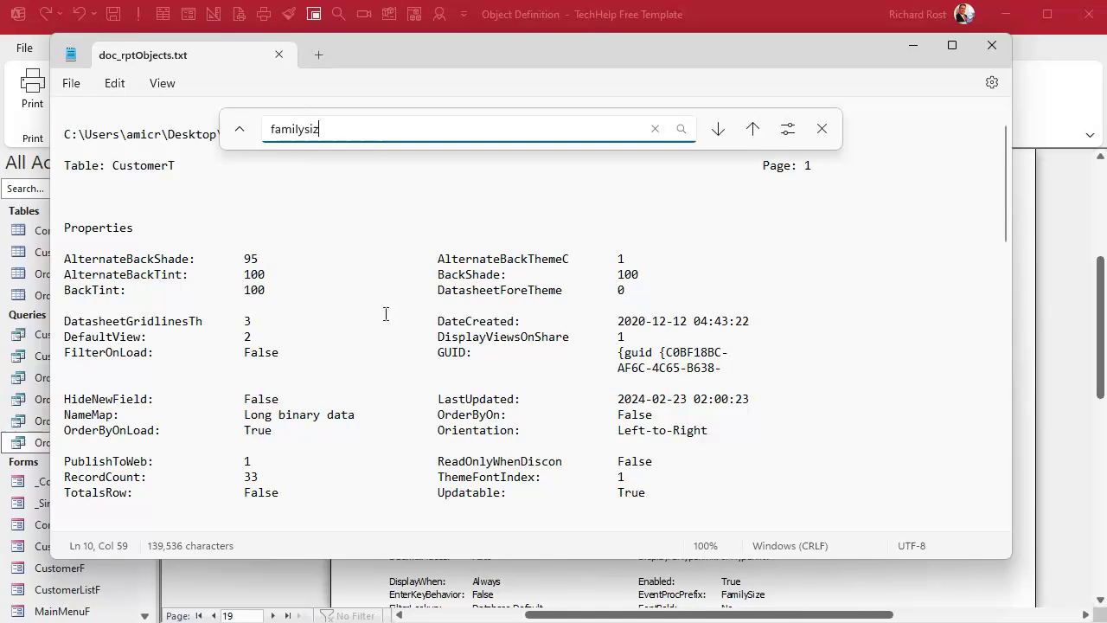
text(e)
click(717, 132)
scroll(336, 387, down, 1)
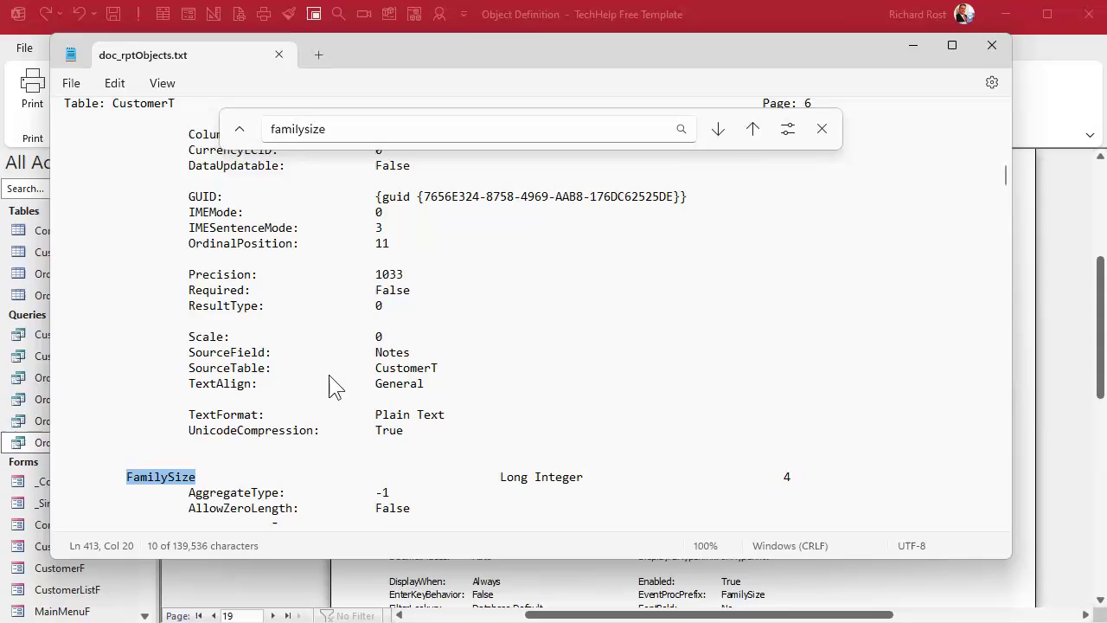
scroll(330, 375, down, 11)
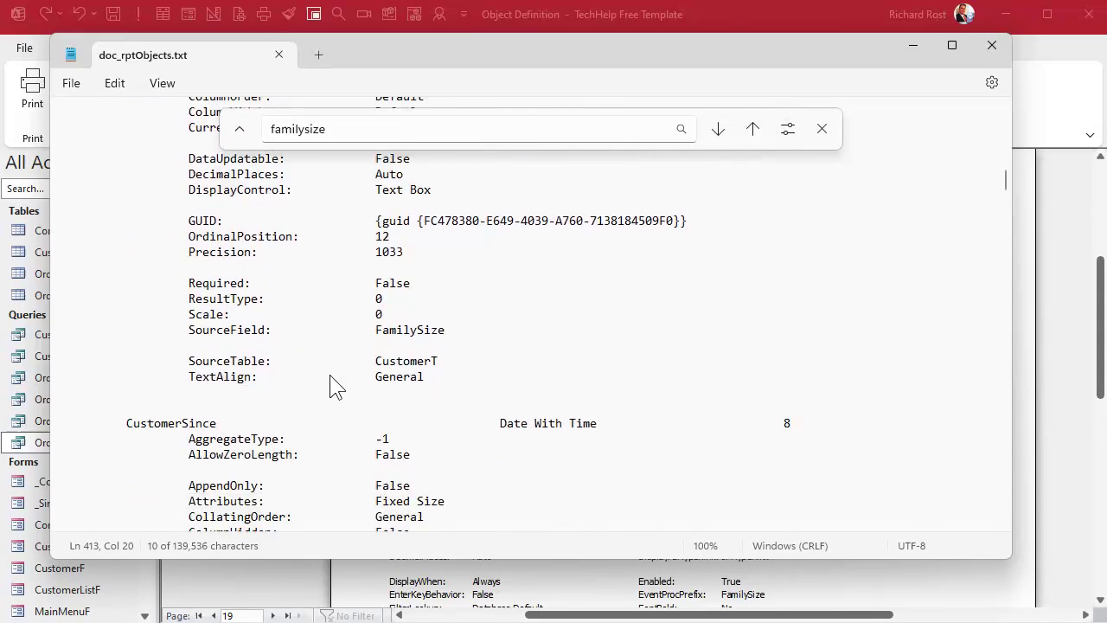
scroll(330, 375, up, 6)
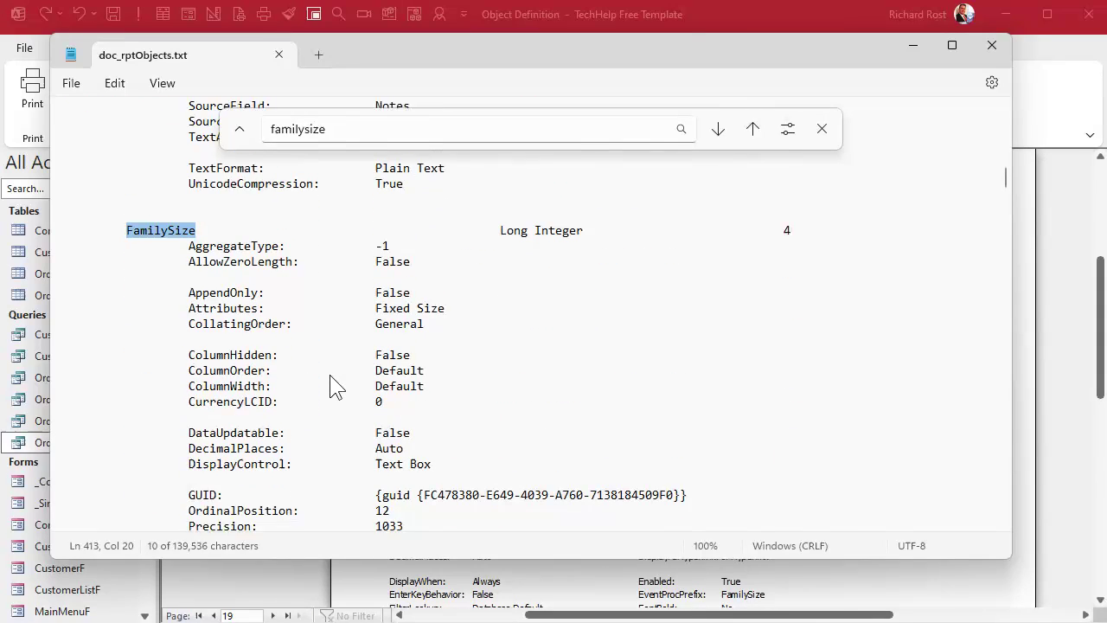
scroll(329, 374, down, 1)
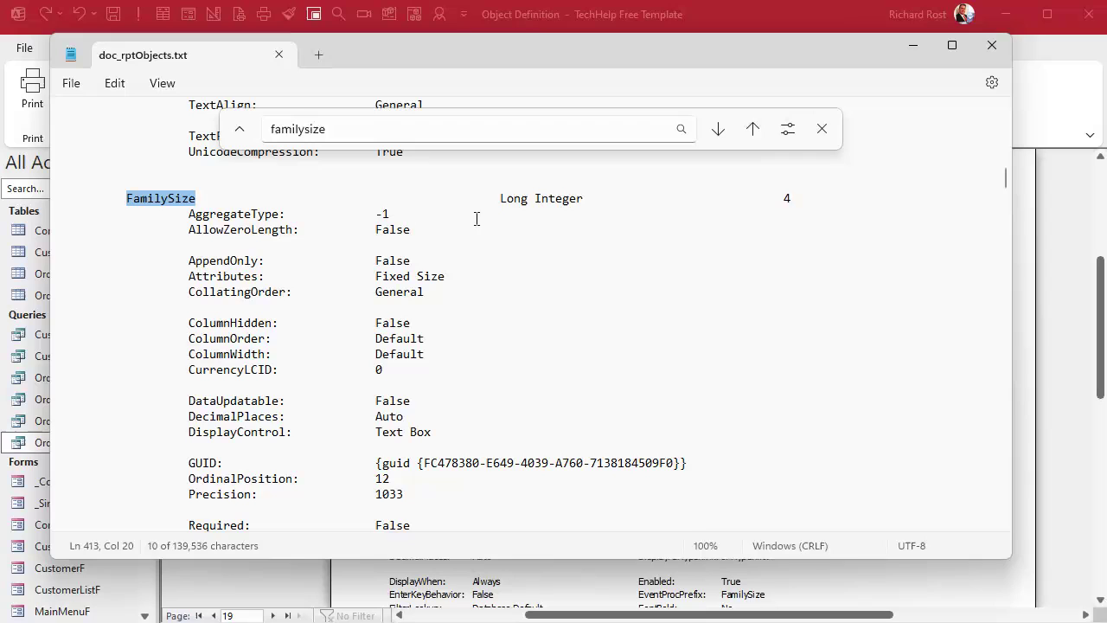
click(718, 128)
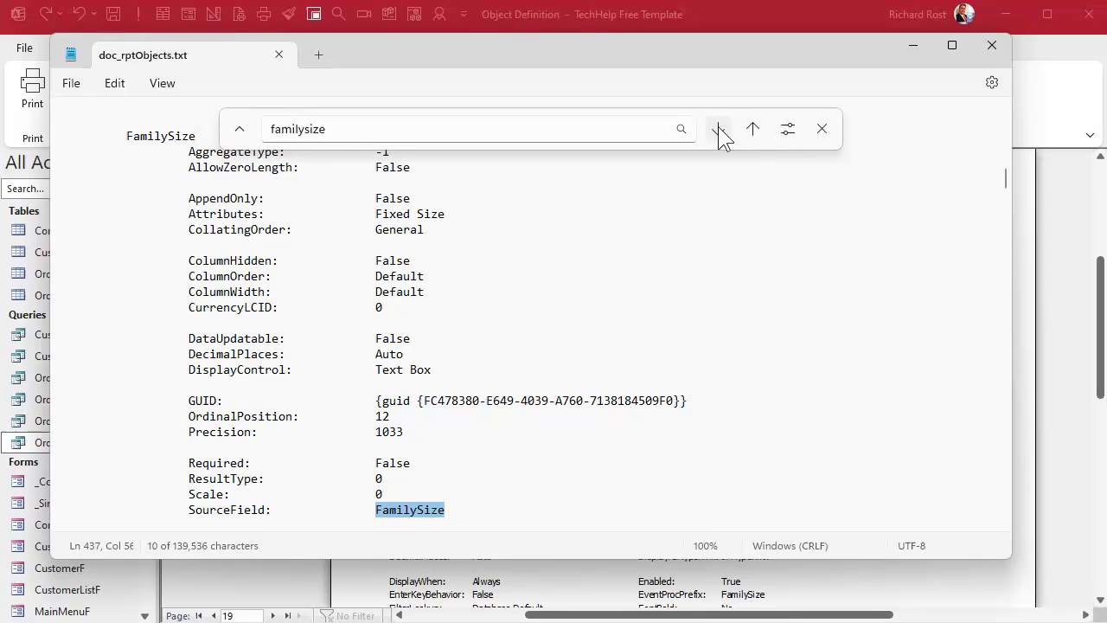
click(718, 129)
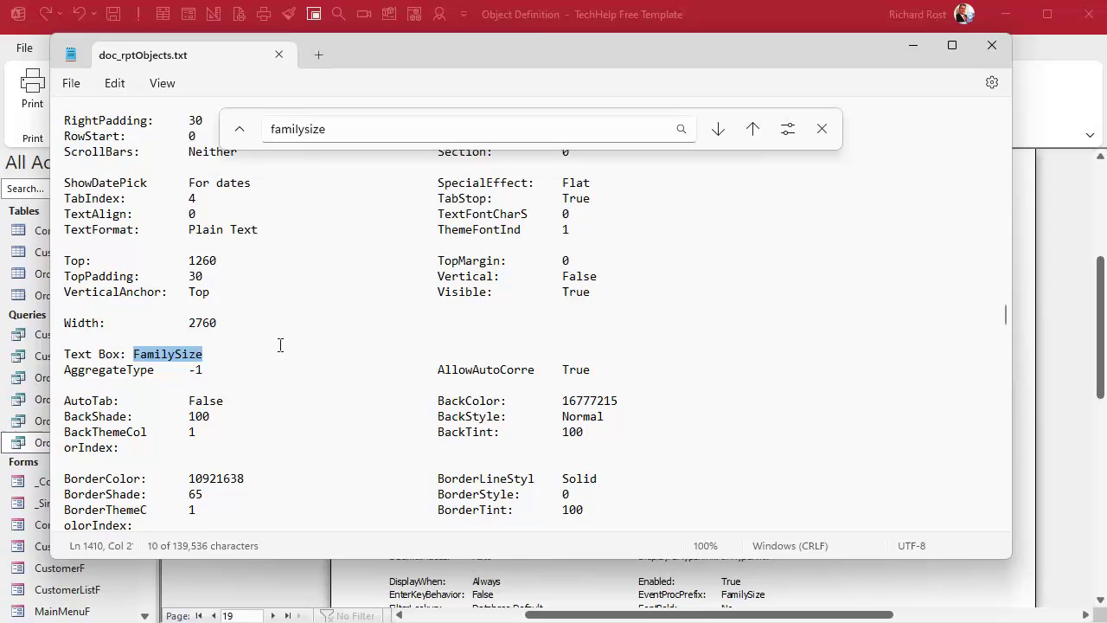
scroll(339, 346, down, 4)
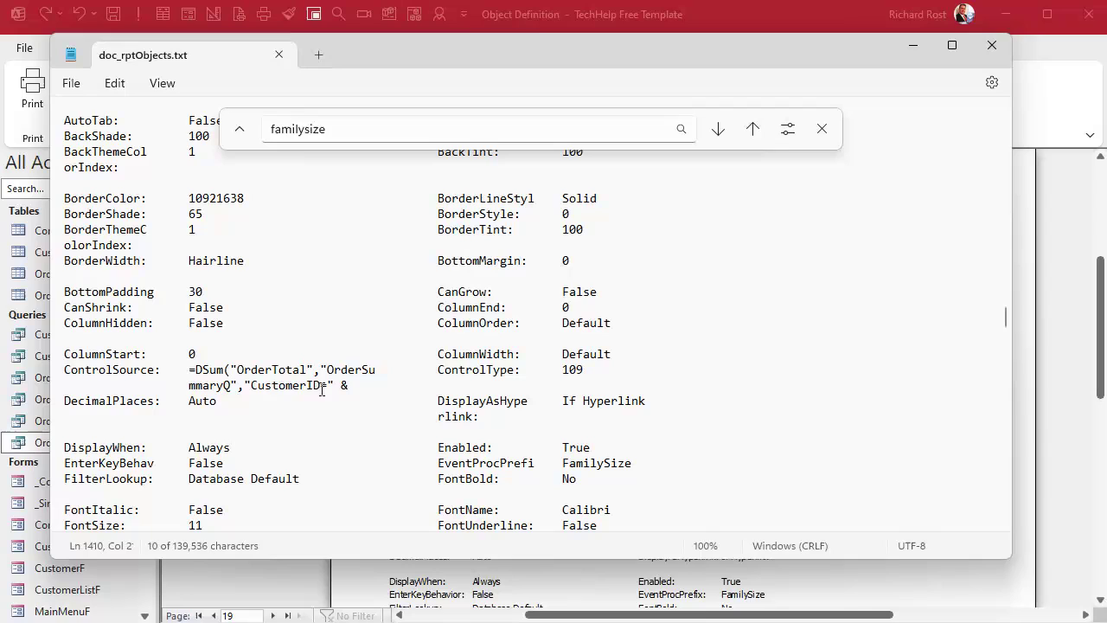
Step: Highlight the wrapped OrderSummaryQ name across two lines, then close the search and Notepad
drag(327, 370, 421, 371)
drag(191, 385, 251, 386)
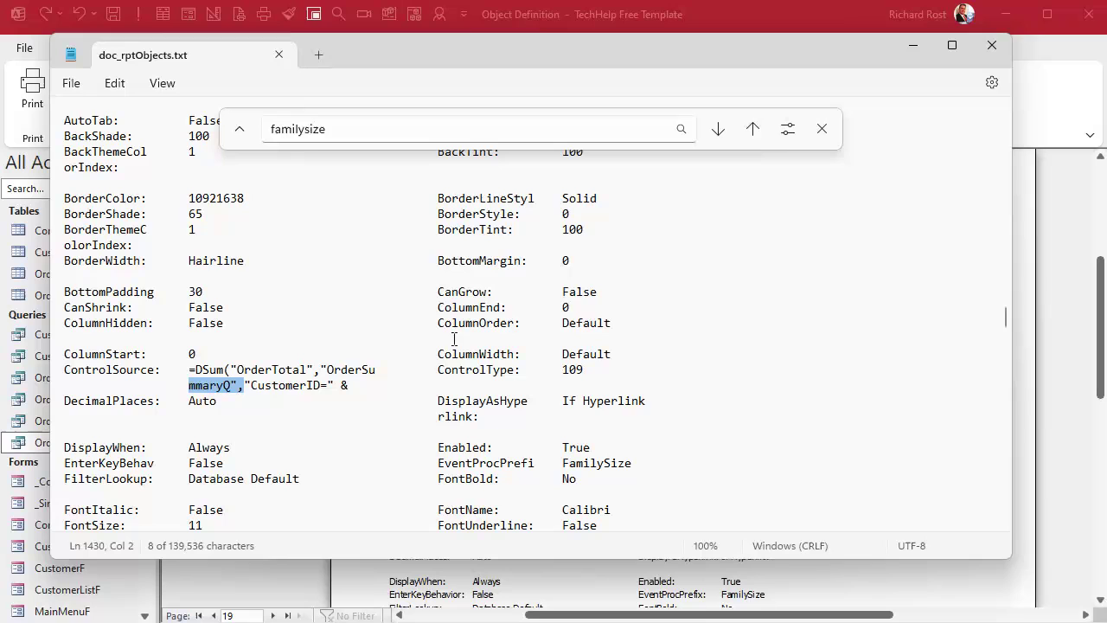
click(822, 129)
click(993, 45)
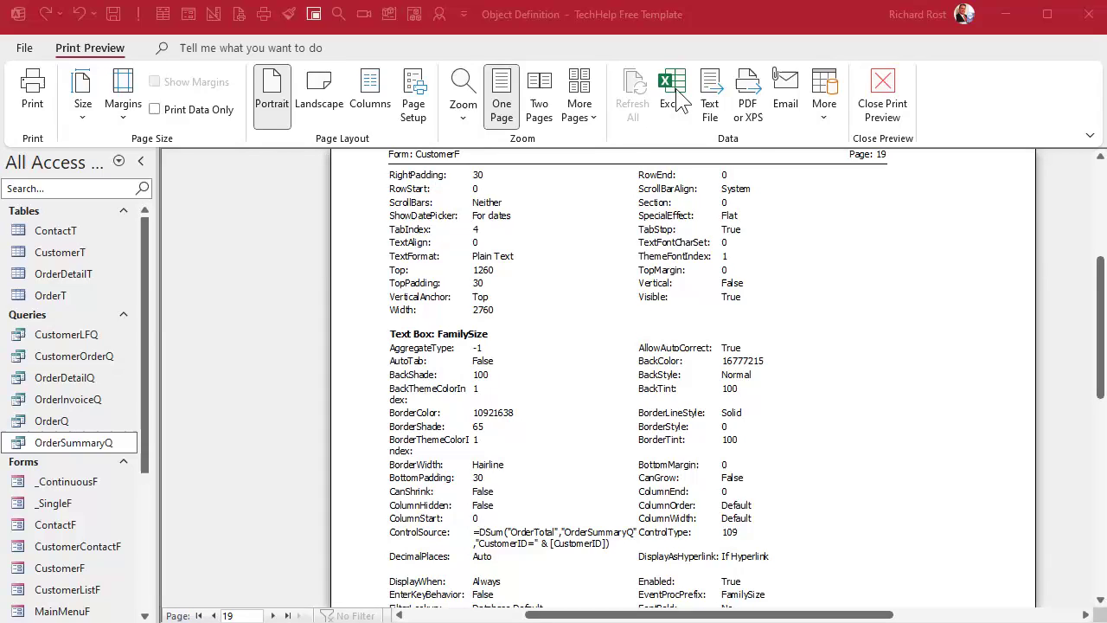
Step: Publish the report as doc_rptObjects.pdf in G:\My Drive
click(747, 106)
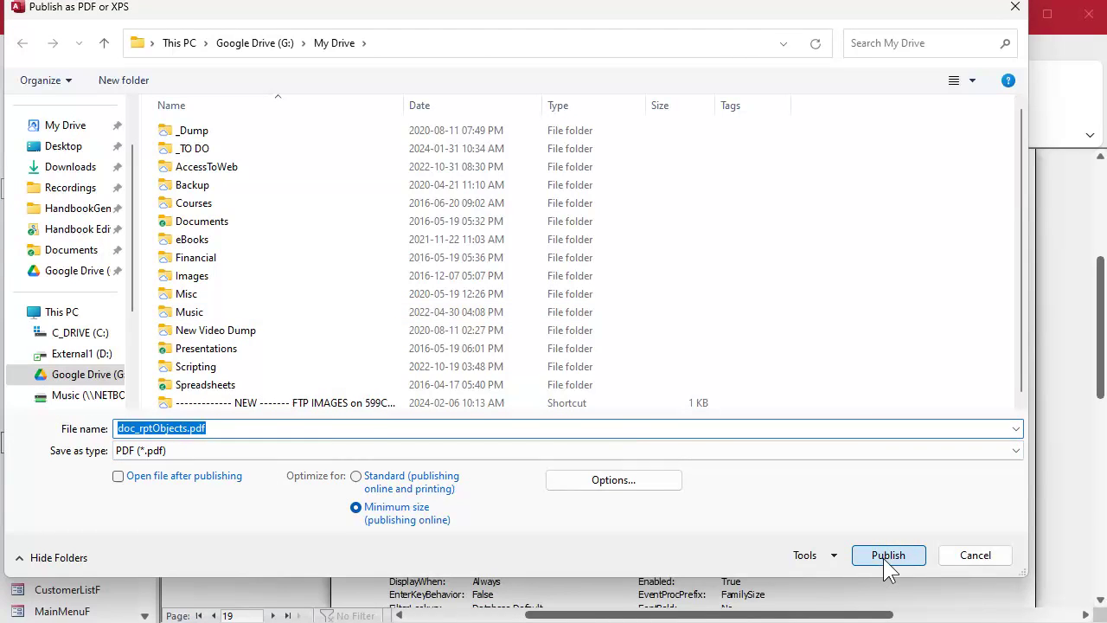
click(883, 558)
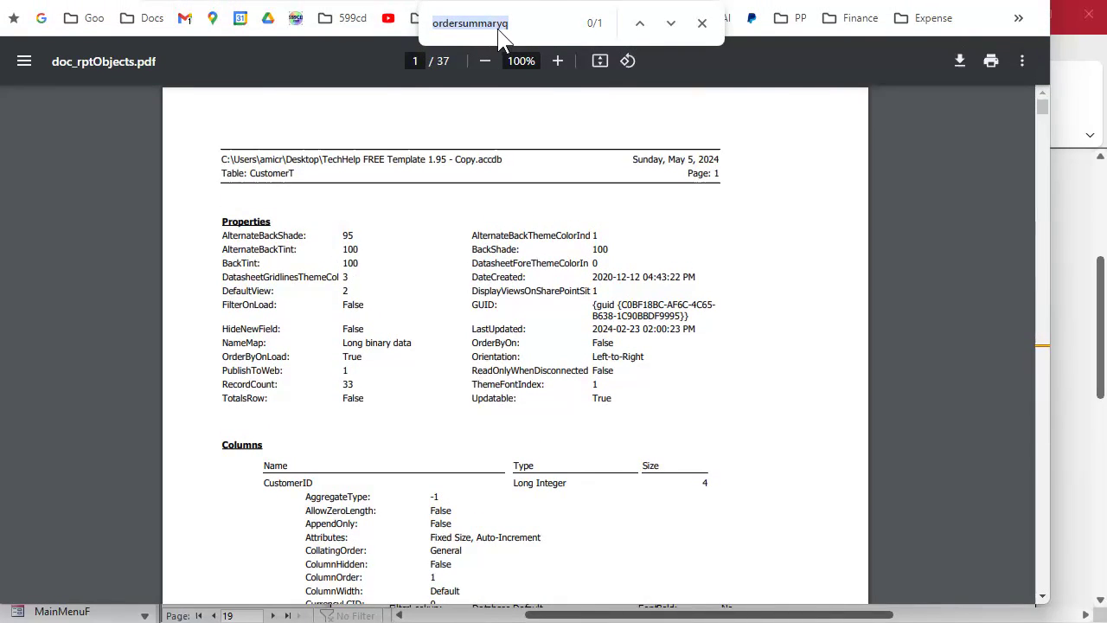
Step: Jump to the OrderSummaryQ match on page 19, select the word, then return to Access
click(672, 23)
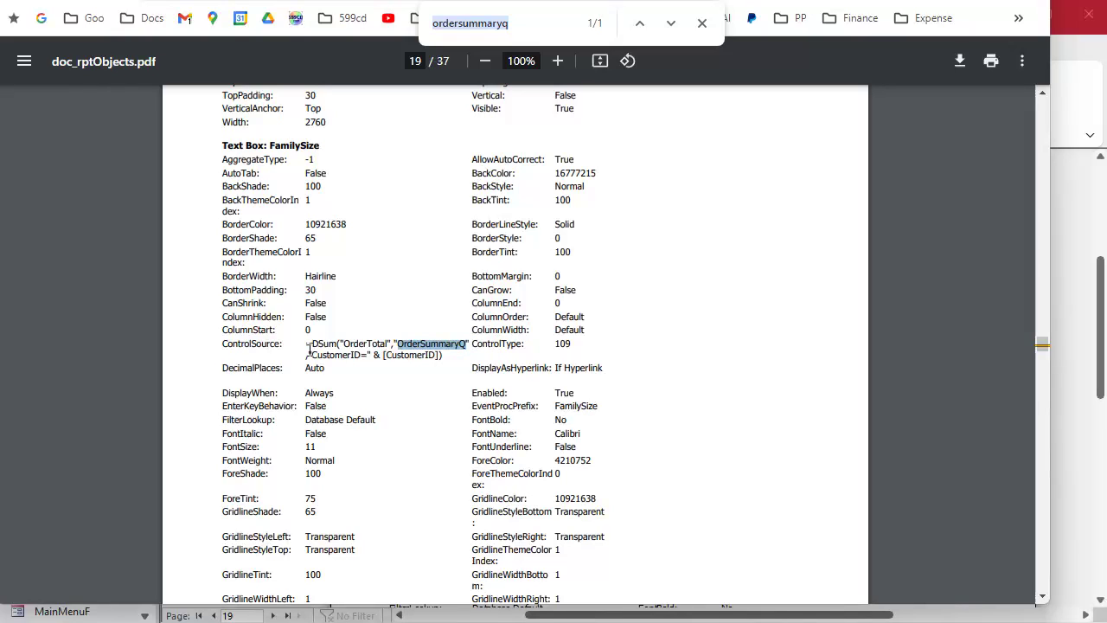
drag(253, 313, 446, 356)
click(328, 364)
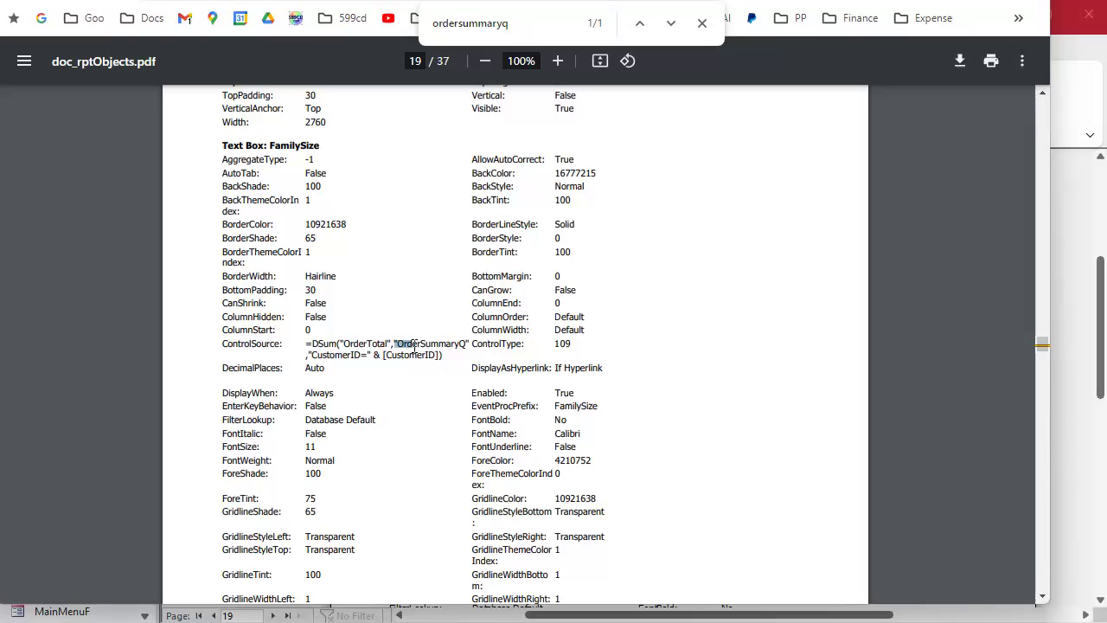
drag(395, 343, 443, 344)
click(449, 345)
double_click(450, 345)
key(alt+Tab)
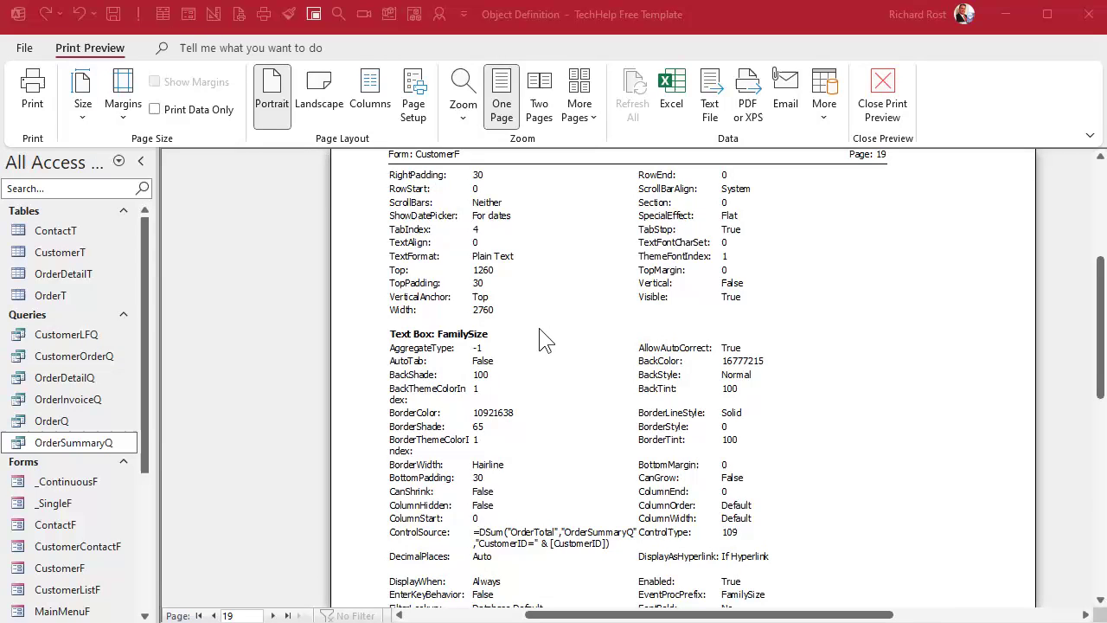
Step: Scroll the Documenter print preview back up to the top of the report
scroll(539, 338, up, 3)
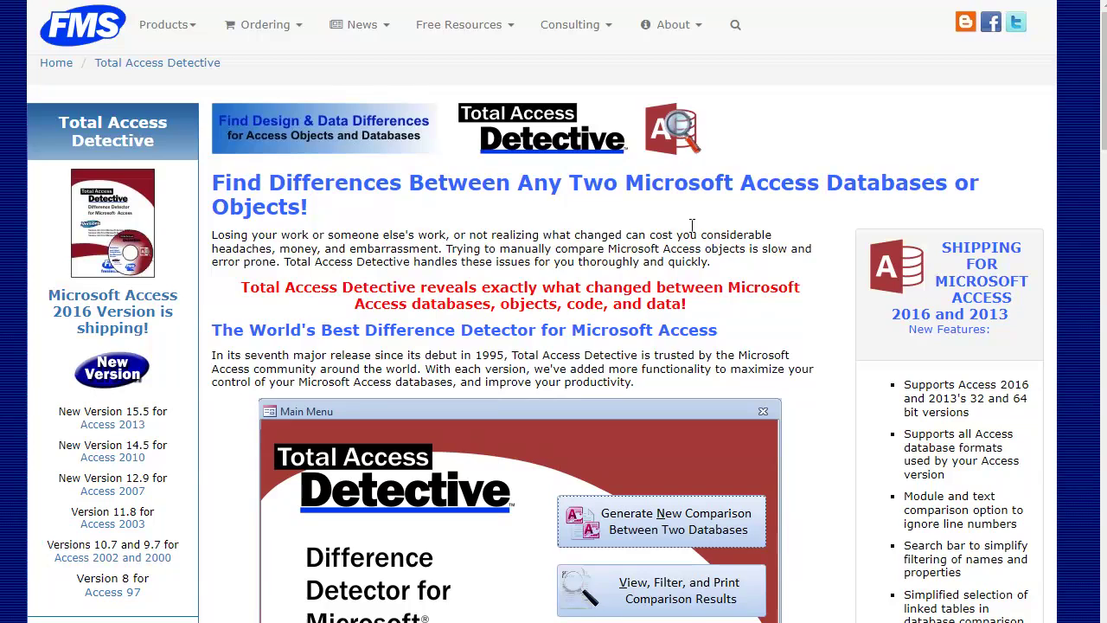
Step: Scroll the Total Access Detective page down to bring the Main Menu screenshot into view
scroll(610, 164, down, 2)
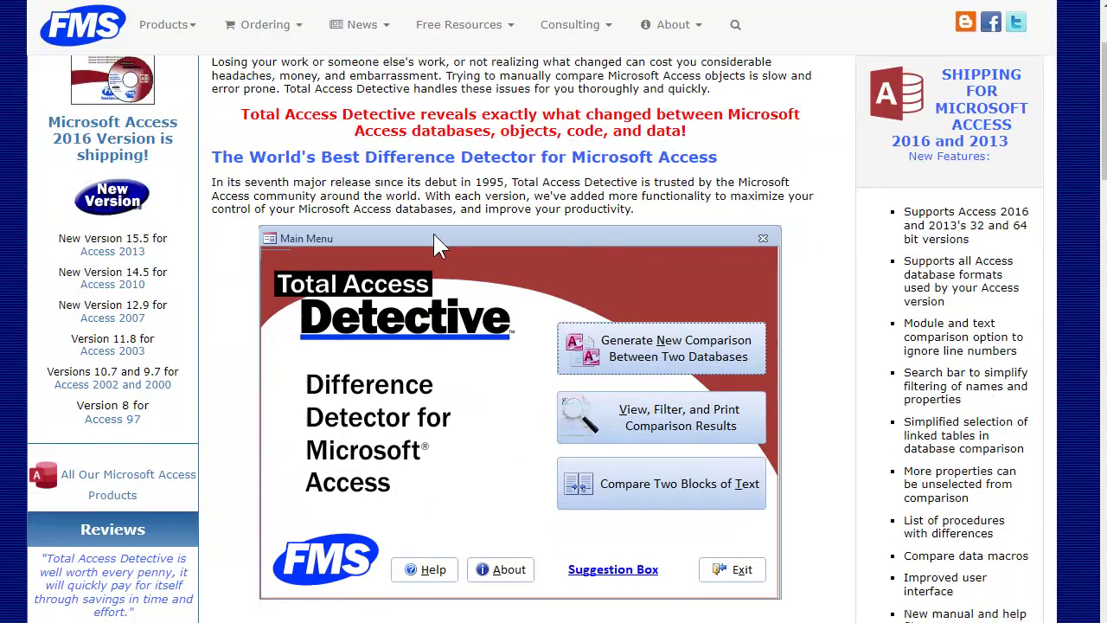